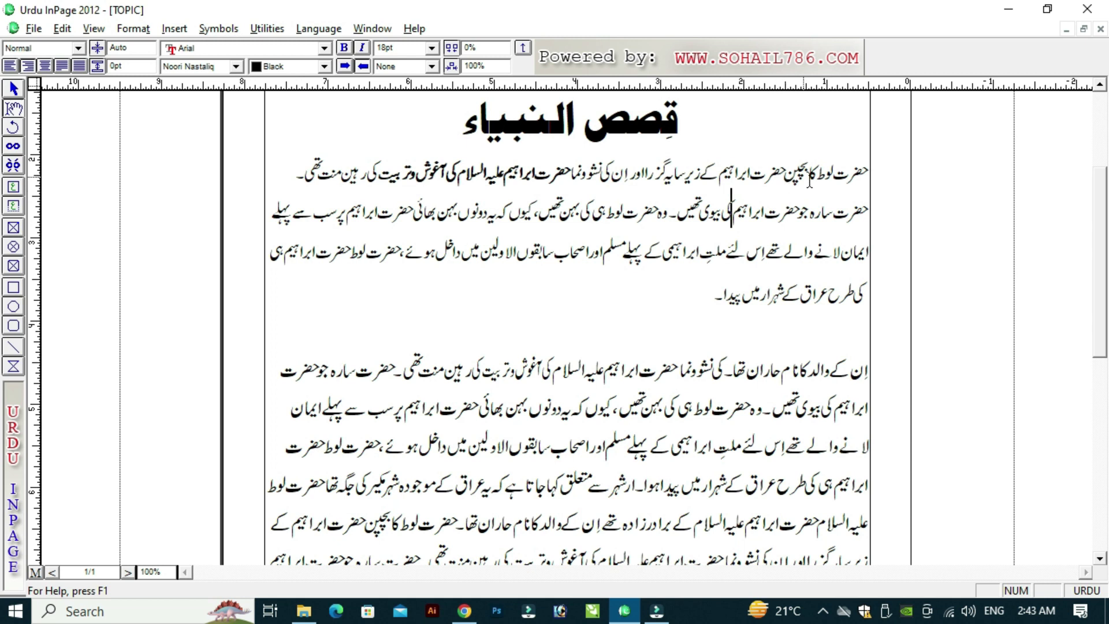
Select the first line of the opening paragraph under the heading, then clear the selection.
{"action": "left_click_drag", "start_coordinate": [868, 173], "coordinate": [302, 174]}
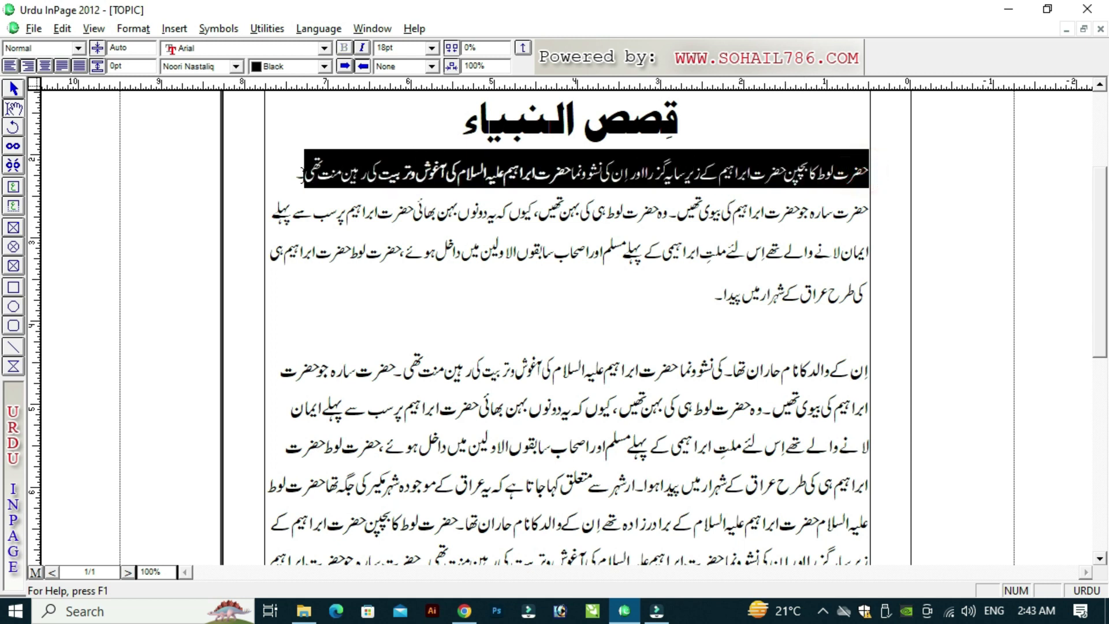
{"action": "left_click", "coordinate": [302, 174]}
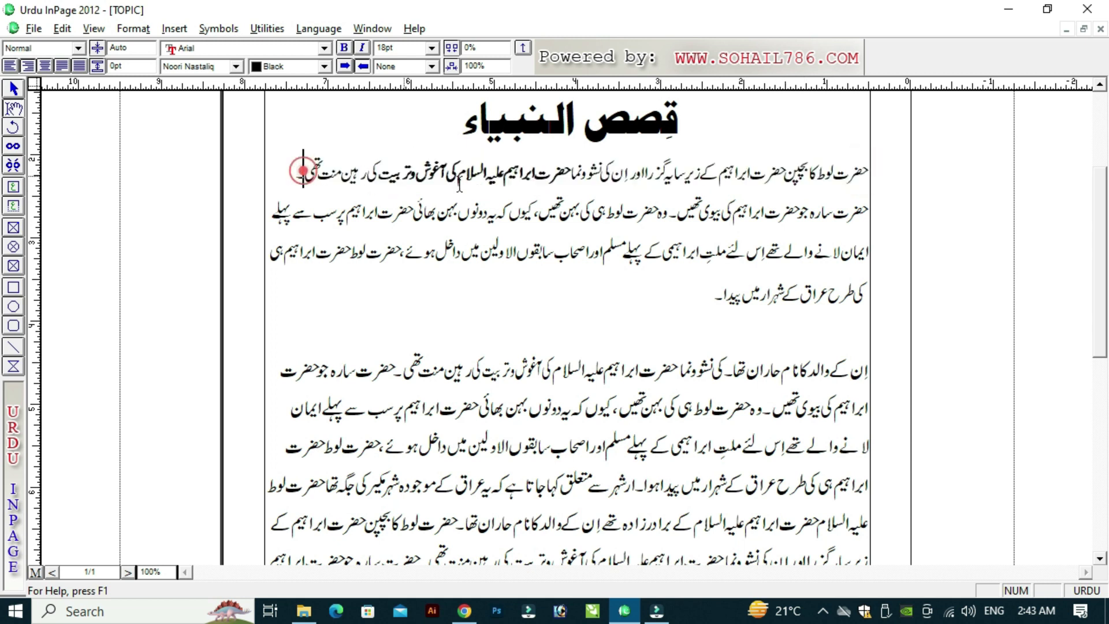
{"action": "left_click", "coordinate": [859, 173]}
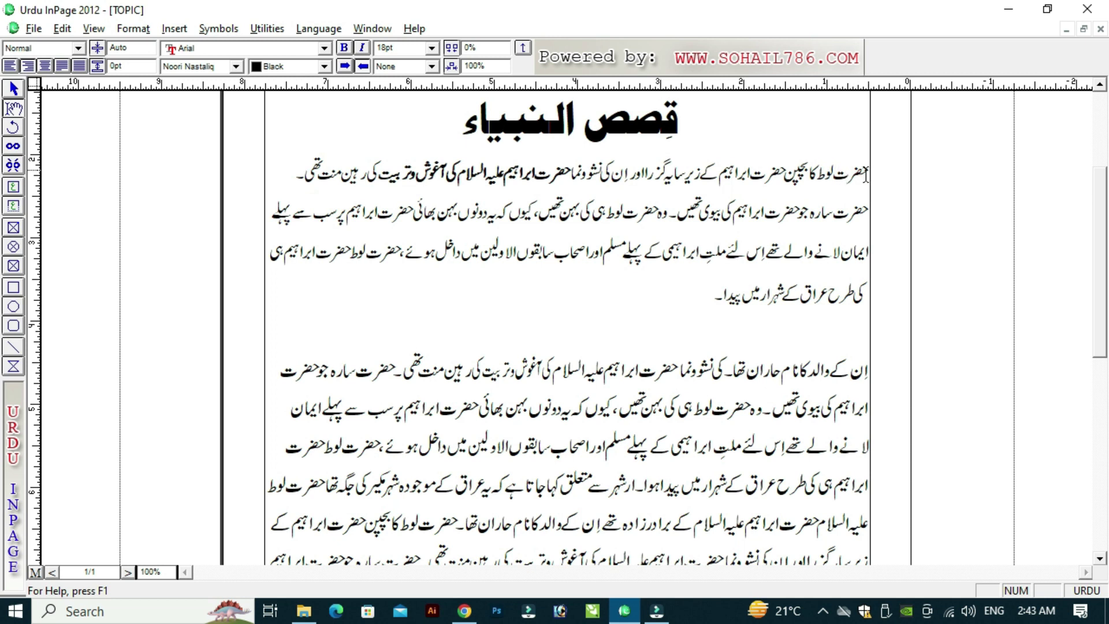
{"action": "left_click_drag", "start_coordinate": [867, 174], "coordinate": [293, 184]}
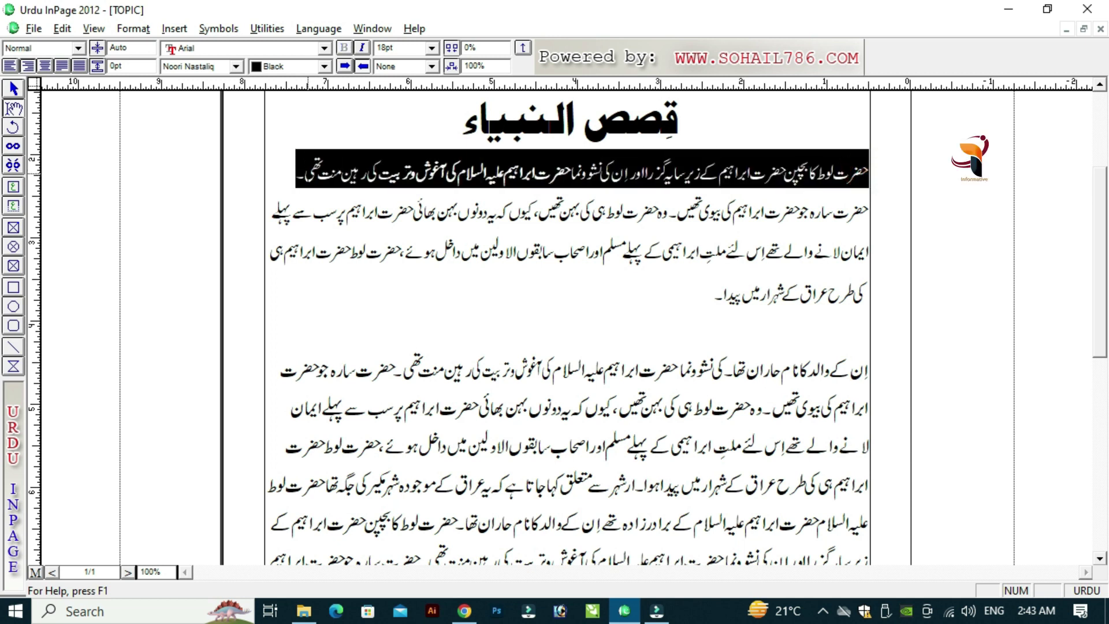
{"action": "left_click", "coordinate": [304, 173]}
{"action": "left_click", "coordinate": [713, 294]}
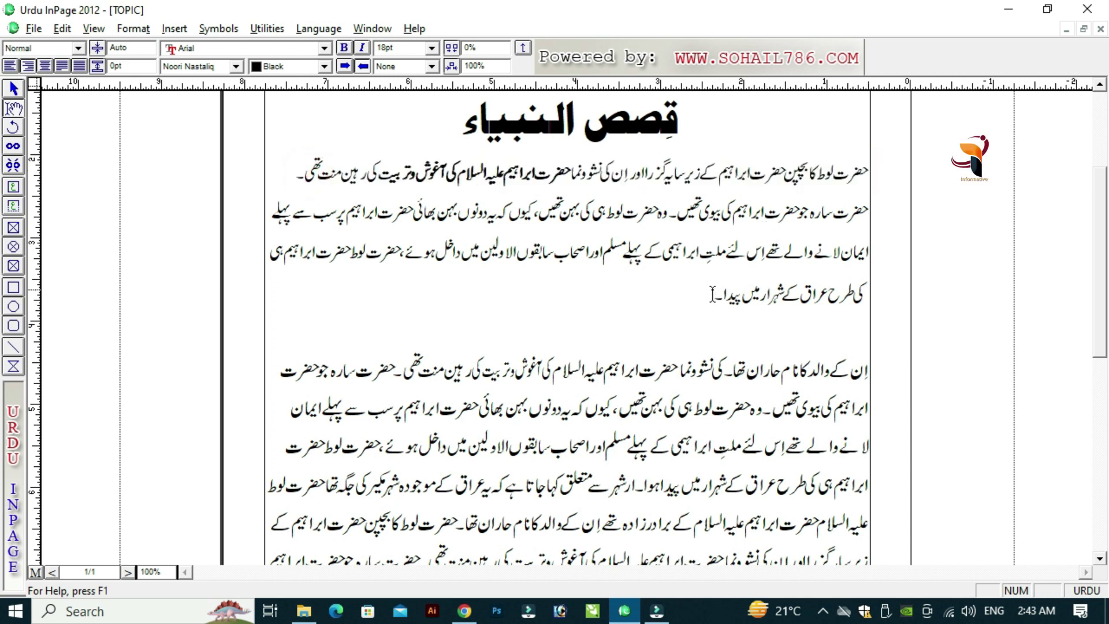
{"action": "left_click", "coordinate": [713, 295]}
Select the opening paragraph from its first line down to its end, then clear the selection.
{"action": "left_click", "coordinate": [820, 172]}
{"action": "left_click_drag", "start_coordinate": [847, 172], "coordinate": [310, 186]}
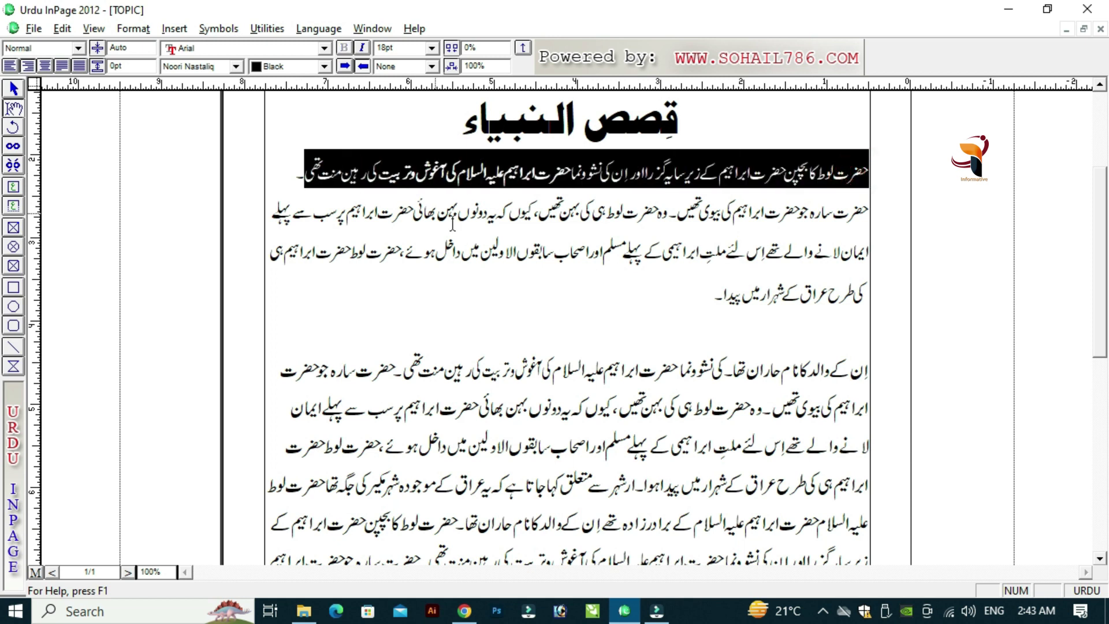
{"action": "left_click_drag", "start_coordinate": [654, 274], "coordinate": [606, 301]}
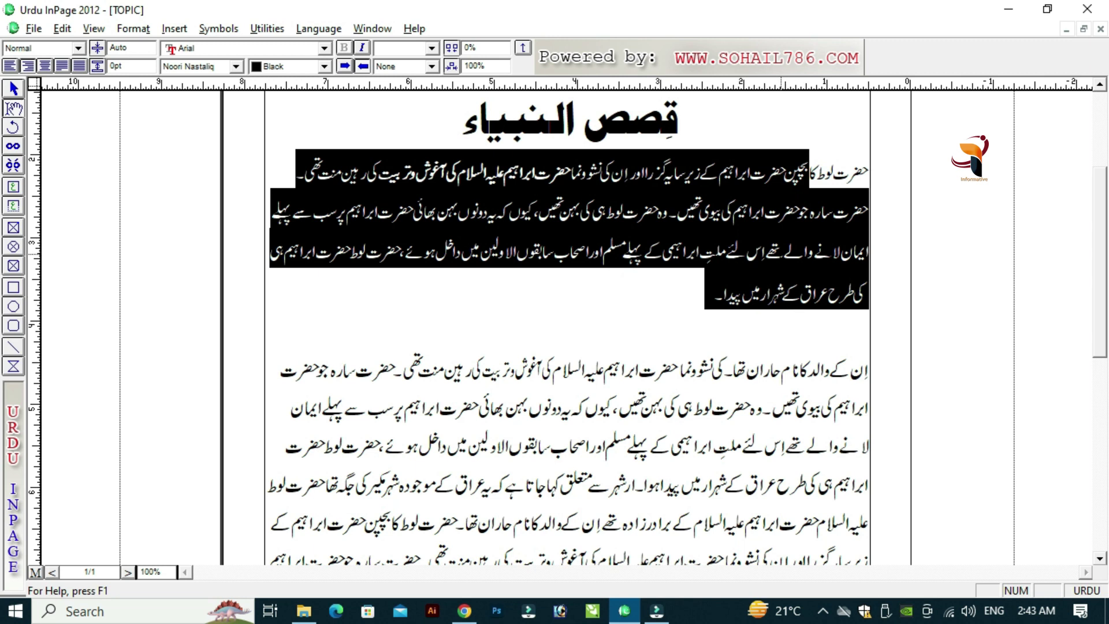
{"action": "left_click", "coordinate": [764, 255]}
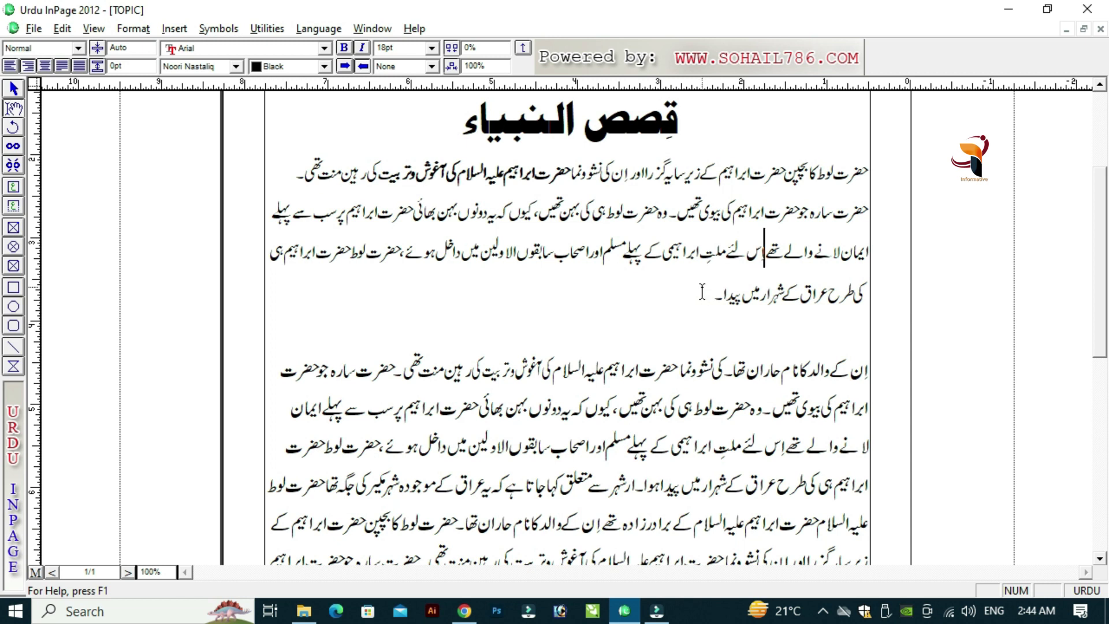
Select the whole second paragraph from its first line to its end.
{"action": "left_click", "coordinate": [723, 332]}
{"action": "key", "text": "Down"}
{"action": "key", "text": "Down"}
{"action": "key", "text": "Down"}
{"action": "key", "text": "Down"}
{"action": "key", "text": "Down"}
{"action": "key", "text": "Down"}
{"action": "key", "text": "Down"}
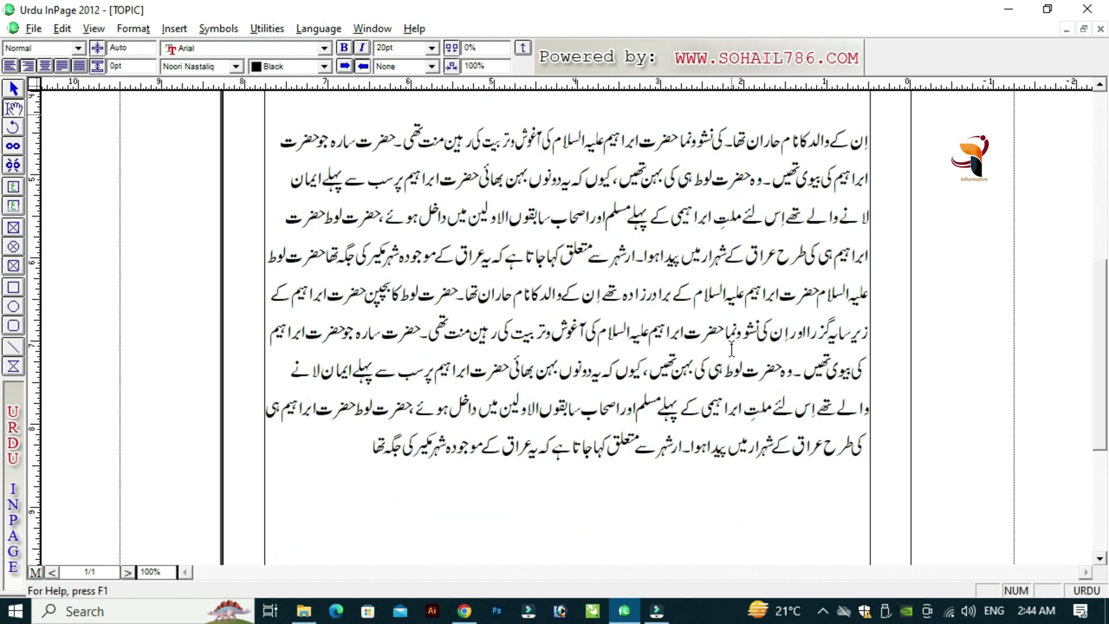
{"action": "key", "text": "Down"}
{"action": "key", "text": "Down"}
{"action": "key", "text": "Up"}
{"action": "key", "text": "Up"}
{"action": "scroll", "coordinate": [731, 349], "scroll_direction": "up", "scroll_amount": 3}
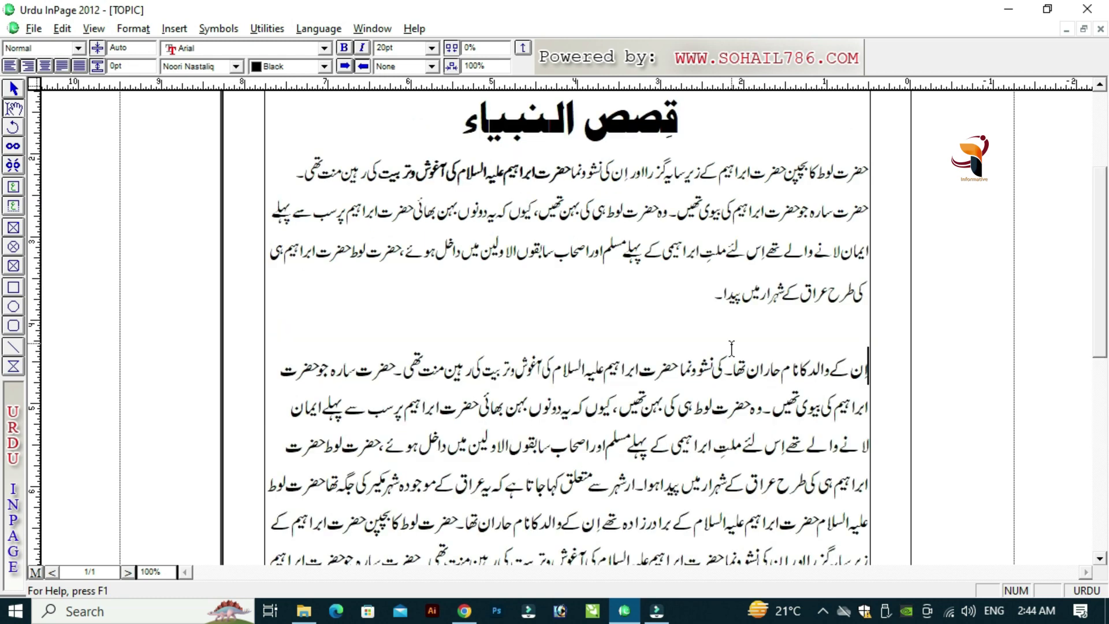
{"action": "key", "text": "shift+Down"}
{"action": "key", "text": "shift+Down"}
{"action": "key", "text": "ctrl+5"}
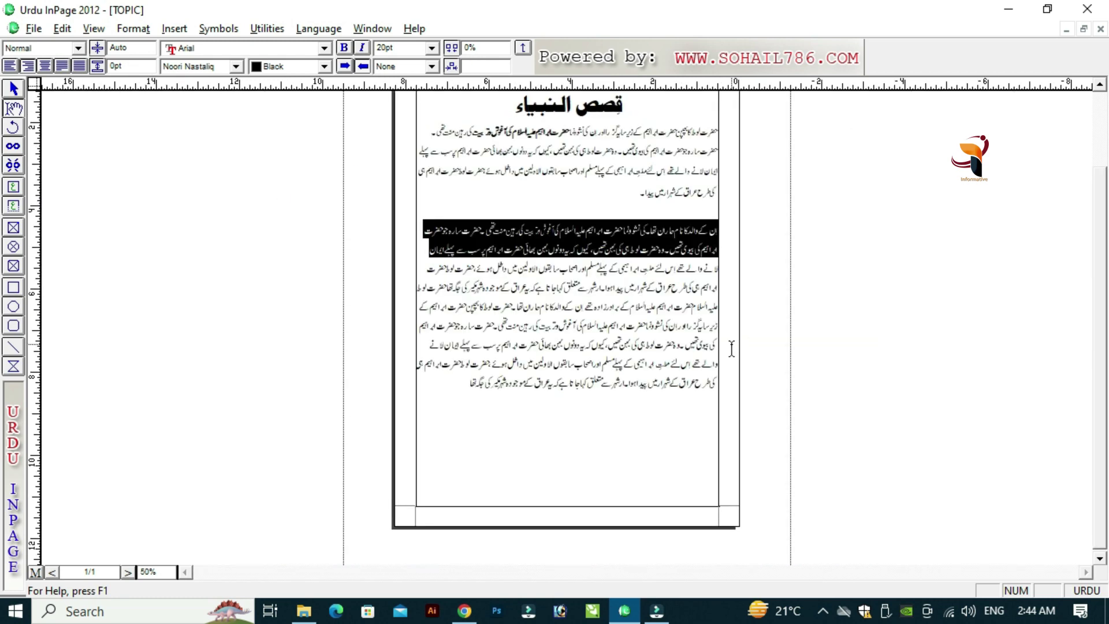
{"action": "key", "text": "shift+Down"}
{"action": "key", "text": "shift+Down"}
{"action": "key", "text": "shift+Down"}
{"action": "key", "text": "shift+Down"}
{"action": "key", "text": "shift+Down"}
{"action": "key", "text": "shift+Down"}
{"action": "key", "text": "shift+Down"}
{"action": "key", "text": "shift+Down"}
{"action": "key", "text": "shift+Down"}
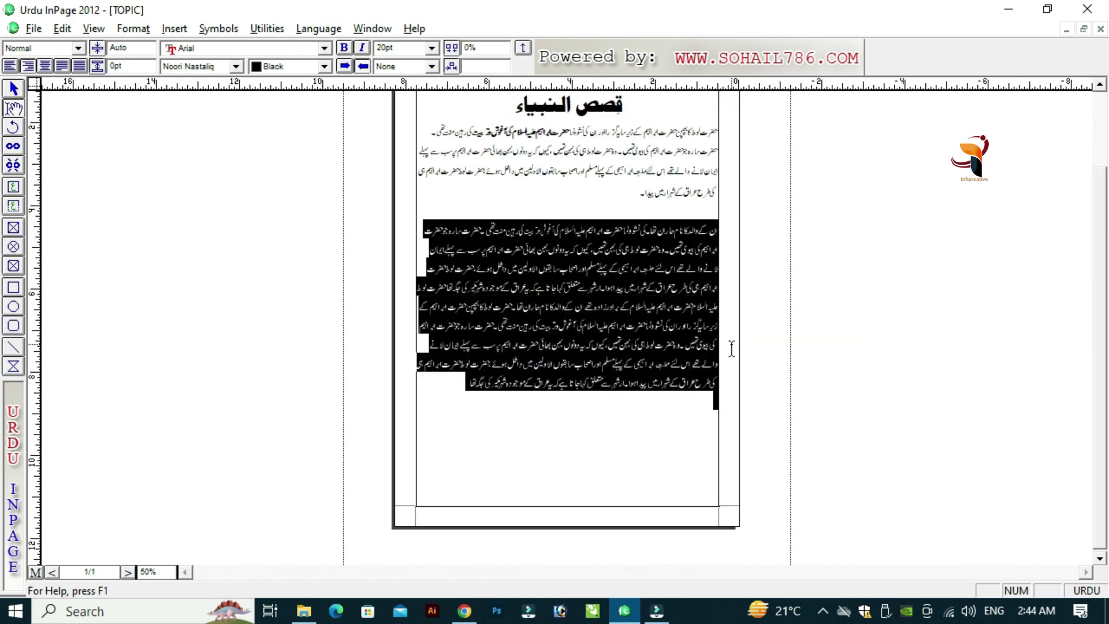
Clear the second paragraph's selection and select lines of the opening paragraph starting from its first line.
{"action": "key", "text": "Up"}
{"action": "key", "text": "Up"}
{"action": "key", "text": "Up"}
{"action": "key", "text": "Up"}
{"action": "key", "text": "Up"}
{"action": "key", "text": "Up"}
{"action": "key", "text": "Up"}
{"action": "key", "text": "Up"}
{"action": "key", "text": "Up"}
{"action": "key", "text": "Up"}
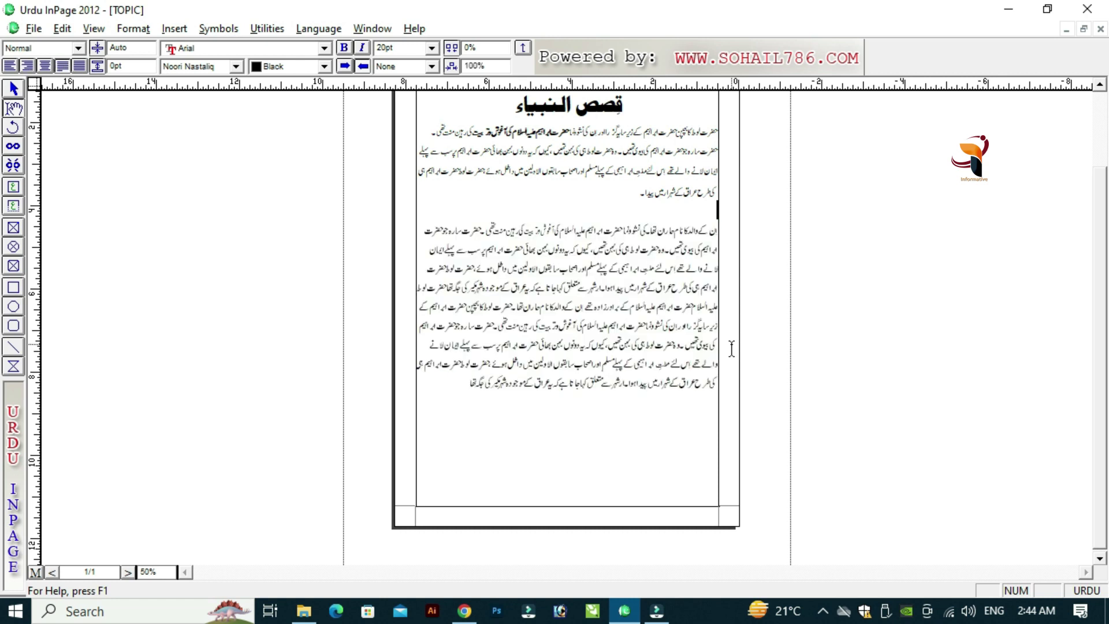
{"action": "key", "text": "shift+Up"}
{"action": "key", "text": "shift+Up"}
{"action": "key", "text": "shift+Up"}
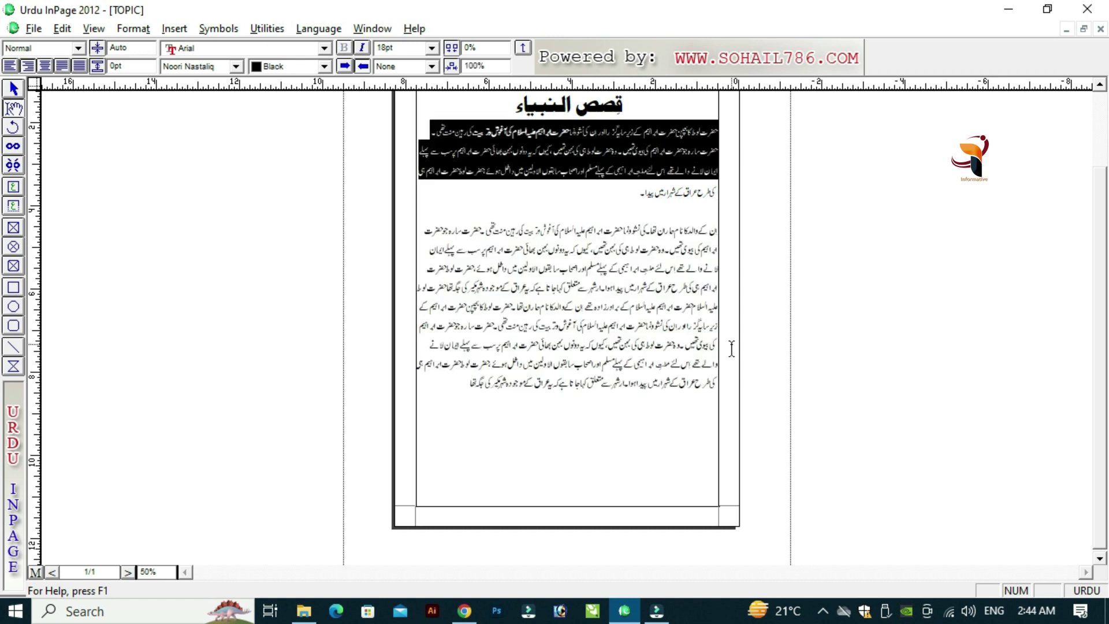
{"action": "key", "text": "Down"}
{"action": "key", "text": "shift+Down"}
{"action": "key", "text": "shift+Down"}
{"action": "key", "text": "shift+Down"}
{"action": "key", "text": "shift+Down"}
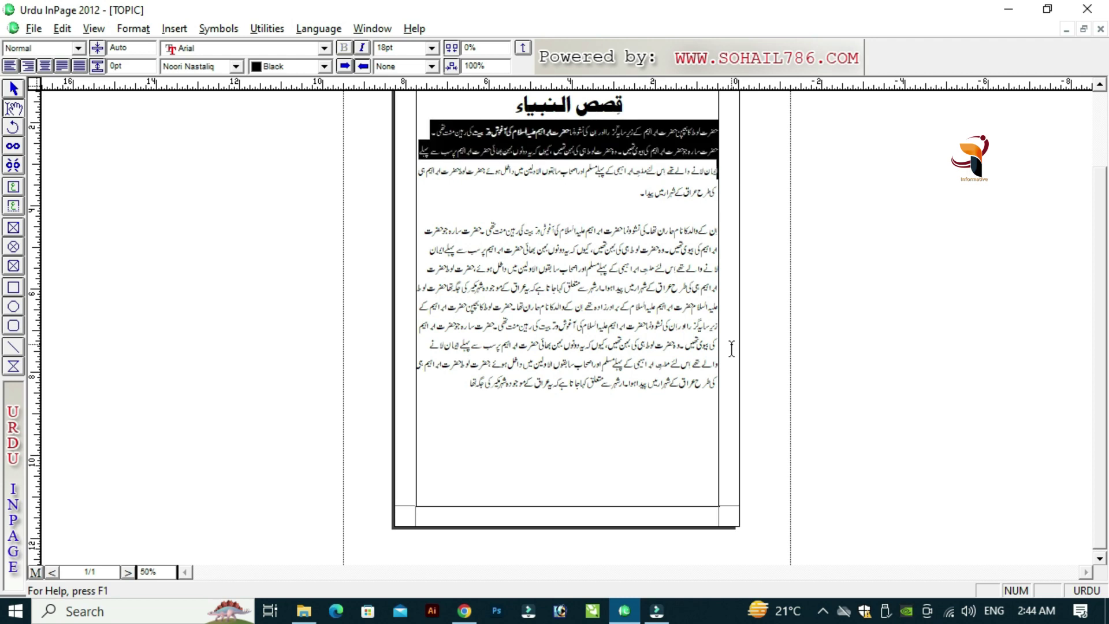
Indent the first line of the opening paragraph by one tab.
{"action": "key", "text": "Up"}
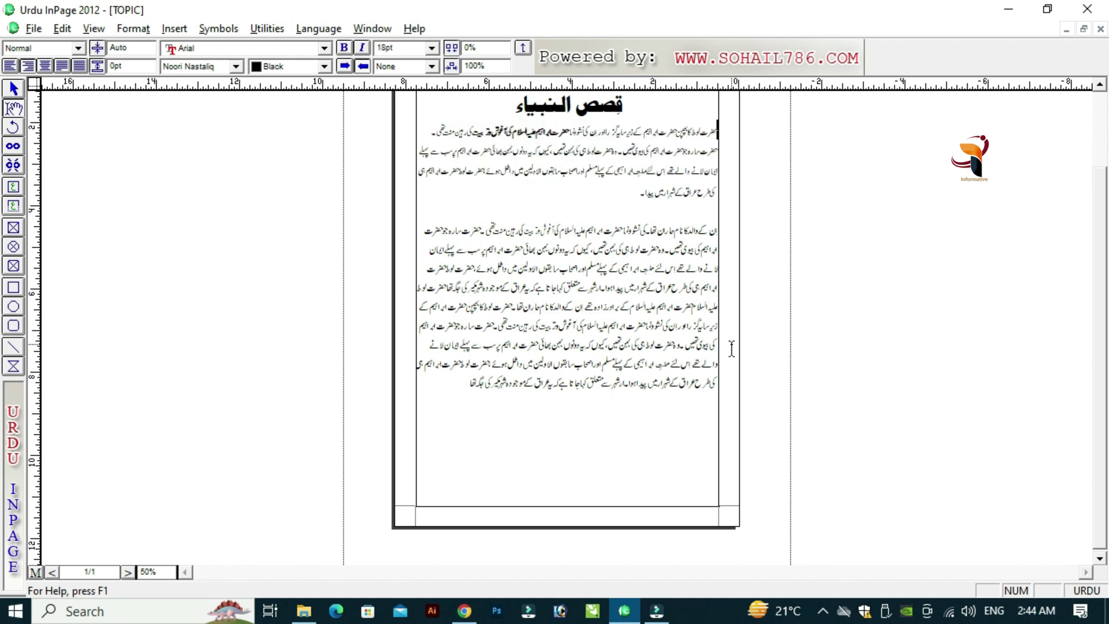
{"action": "key", "text": "ctrl+1"}
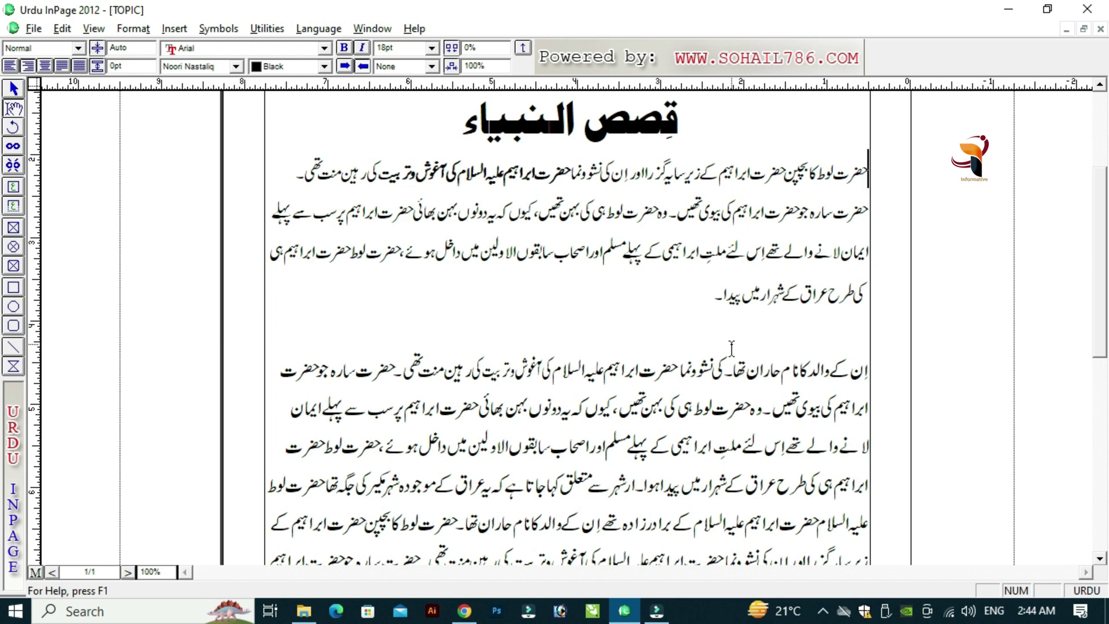
{"action": "key", "text": "Tab"}
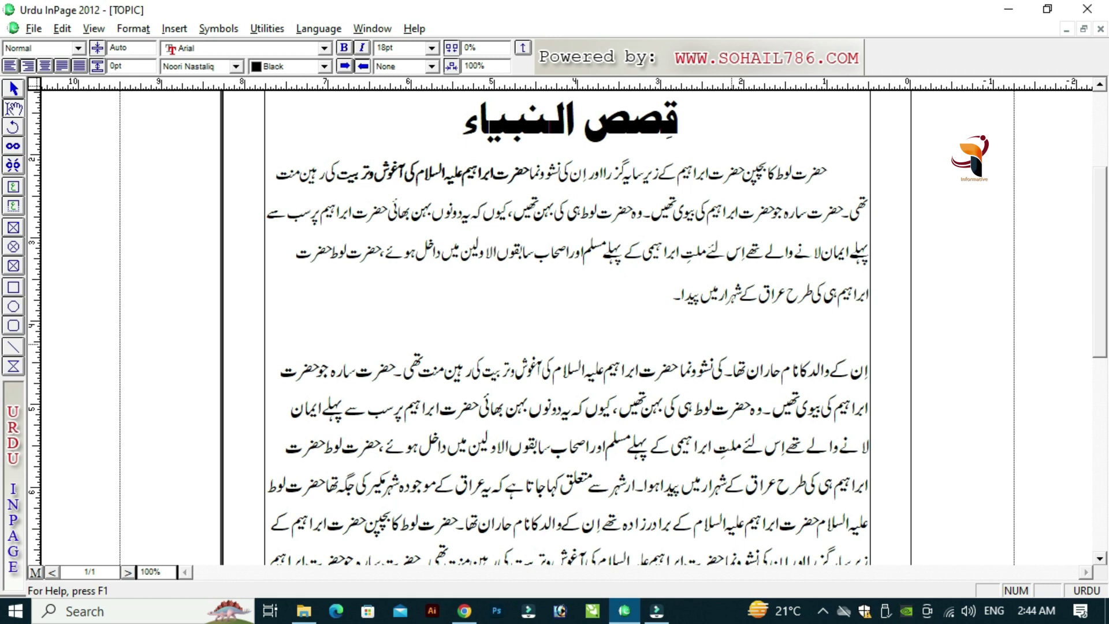
Indent the first line of the second paragraph by one tab.
{"action": "key", "text": "Down"}
{"action": "key", "text": "Down"}
{"action": "key", "text": "Down"}
{"action": "key", "text": "Down"}
{"action": "key", "text": "Home"}
{"action": "key", "text": "Tab"}
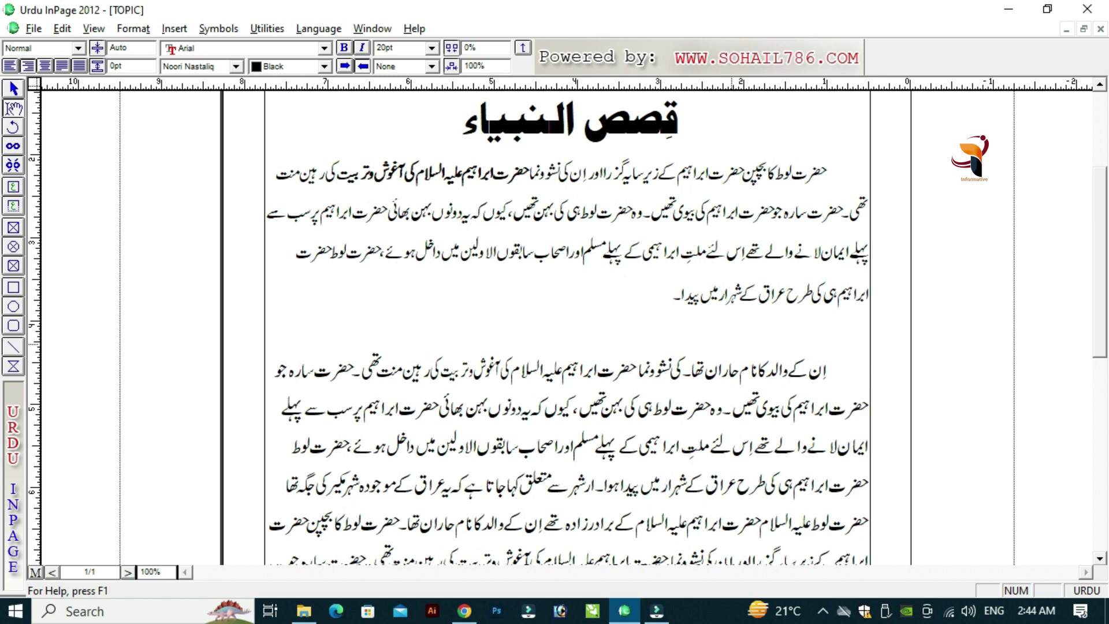
{"action": "key", "text": "Up"}
{"action": "key", "text": "Down"}
{"action": "key", "text": "Down"}
{"action": "key", "text": "Down"}
{"action": "key", "text": "Up"}
{"action": "key", "text": "Up"}
{"action": "key", "text": "Up"}
{"action": "key", "text": "Up"}
{"action": "key", "text": "Up"}
{"action": "key", "text": "Up"}
{"action": "key", "text": "shift+Down"}
{"action": "key", "text": "shift+Down"}
{"action": "key", "text": "shift+Down"}
{"action": "key", "text": "shift+Down"}
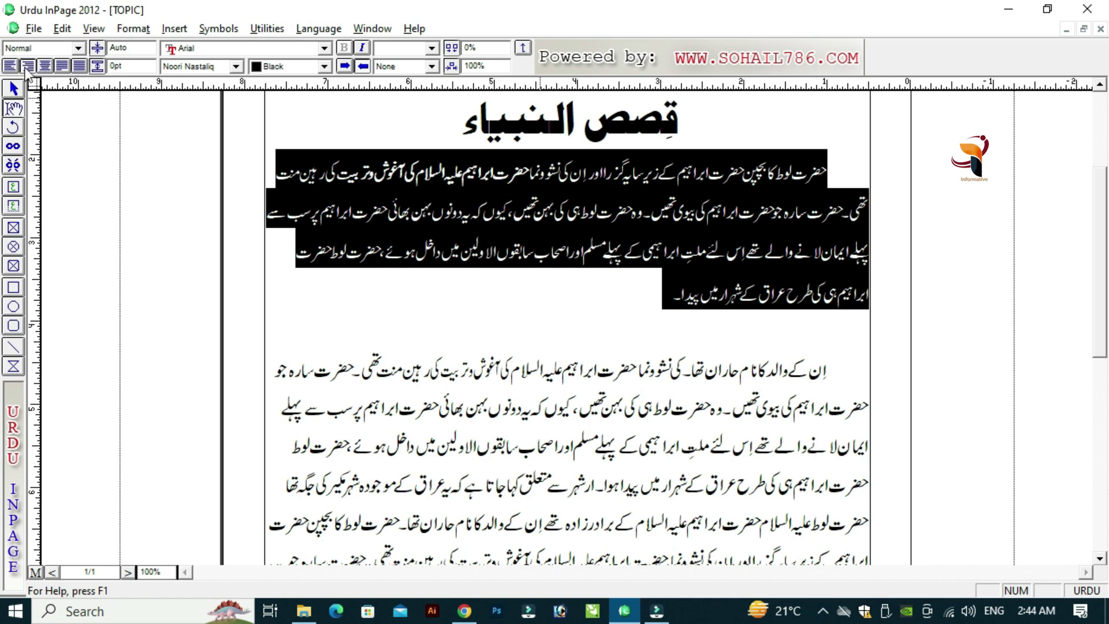
{"action": "left_click", "coordinate": [554, 211]}
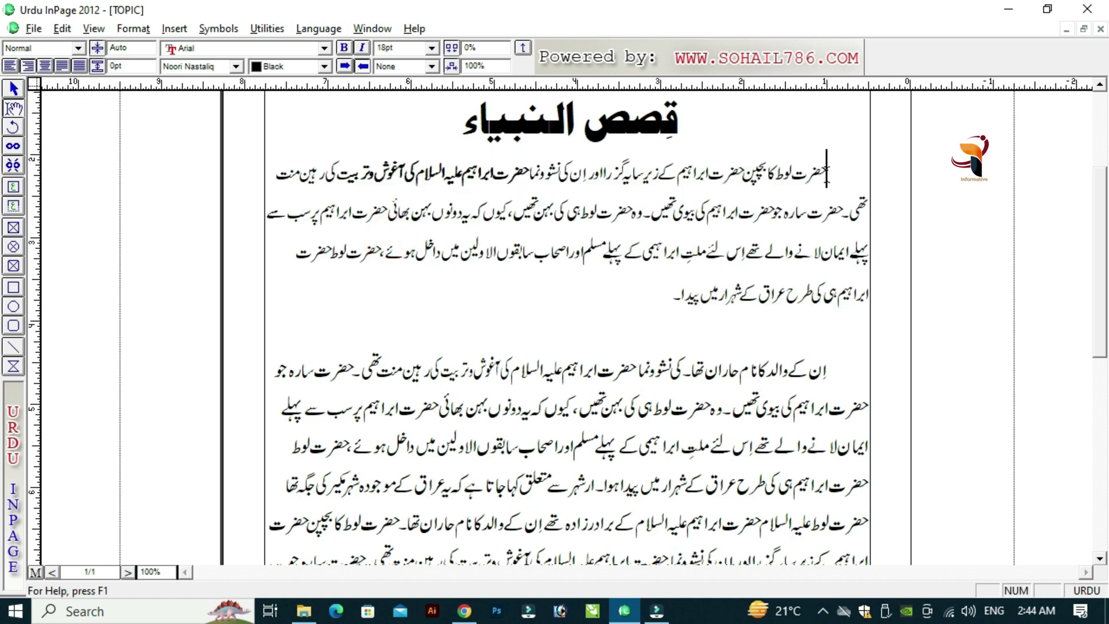
Select the opening paragraph and apply regular justified alignment to it.
{"action": "left_click_drag", "start_coordinate": [828, 173], "coordinate": [651, 321]}
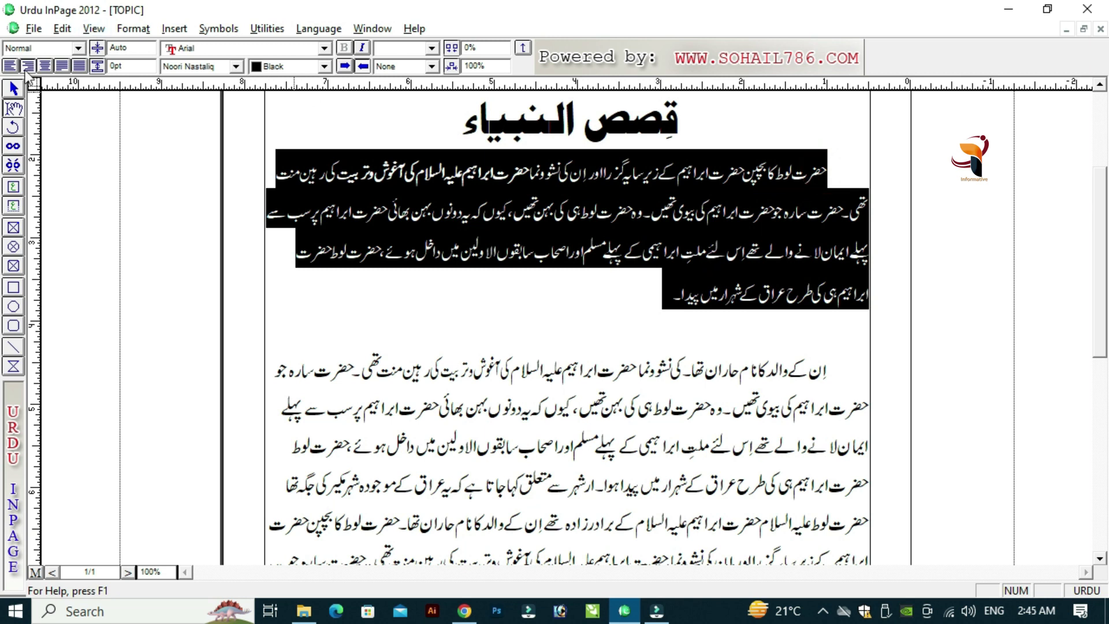
{"action": "left_click", "coordinate": [61, 67]}
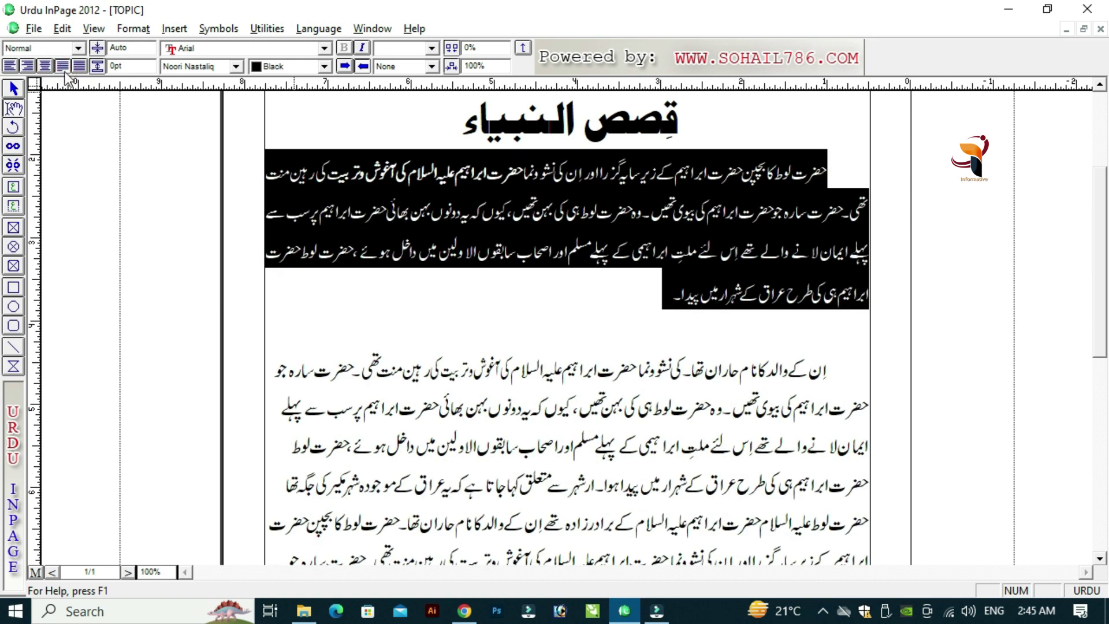
{"action": "left_click", "coordinate": [707, 222]}
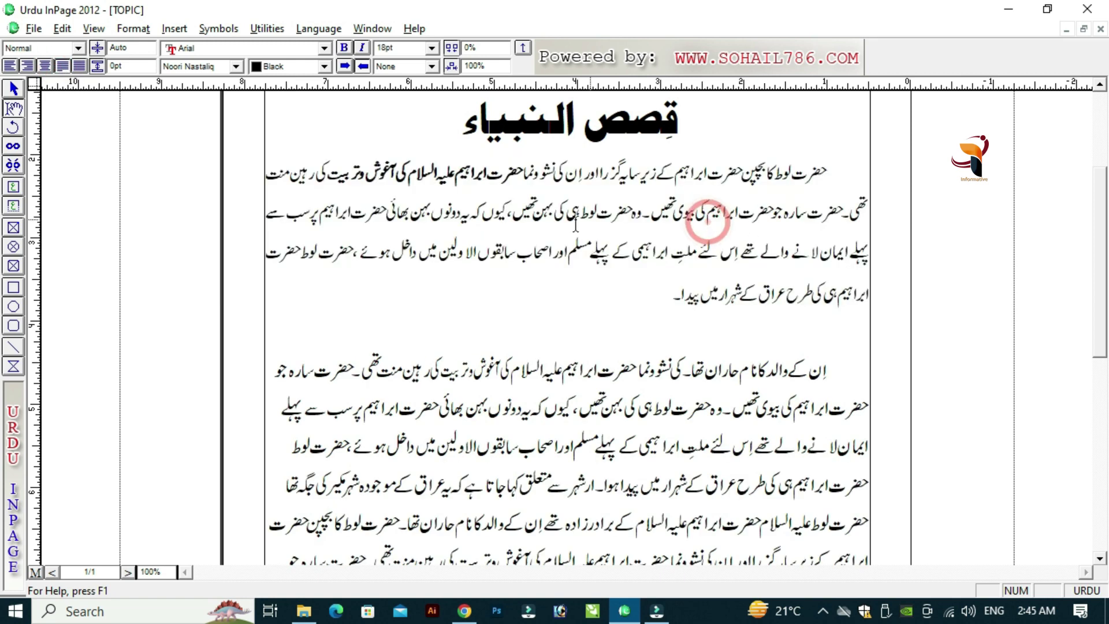
Align the opening paragraph to the left, then align it to the right.
{"action": "triple_click", "coordinate": [829, 168]}
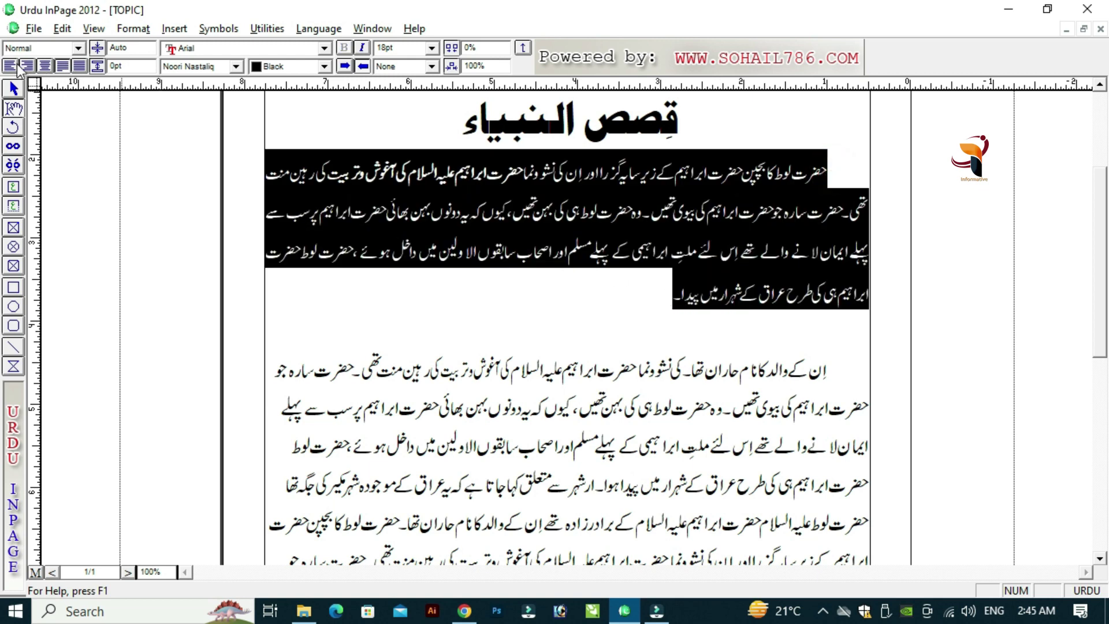
{"action": "left_click", "coordinate": [12, 67]}
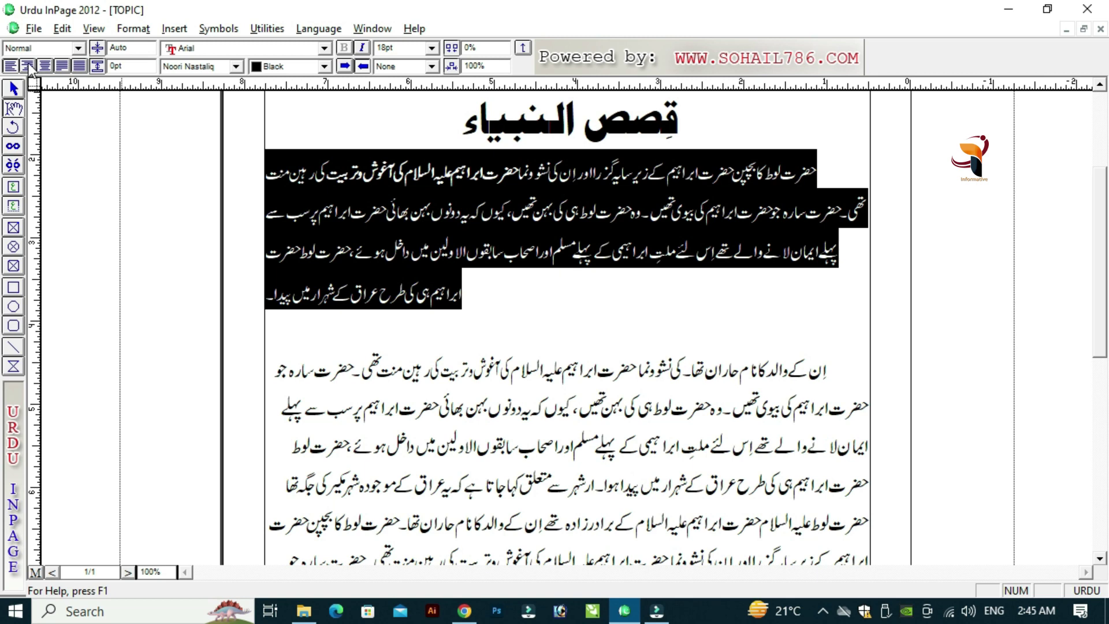
{"action": "left_click", "coordinate": [29, 67]}
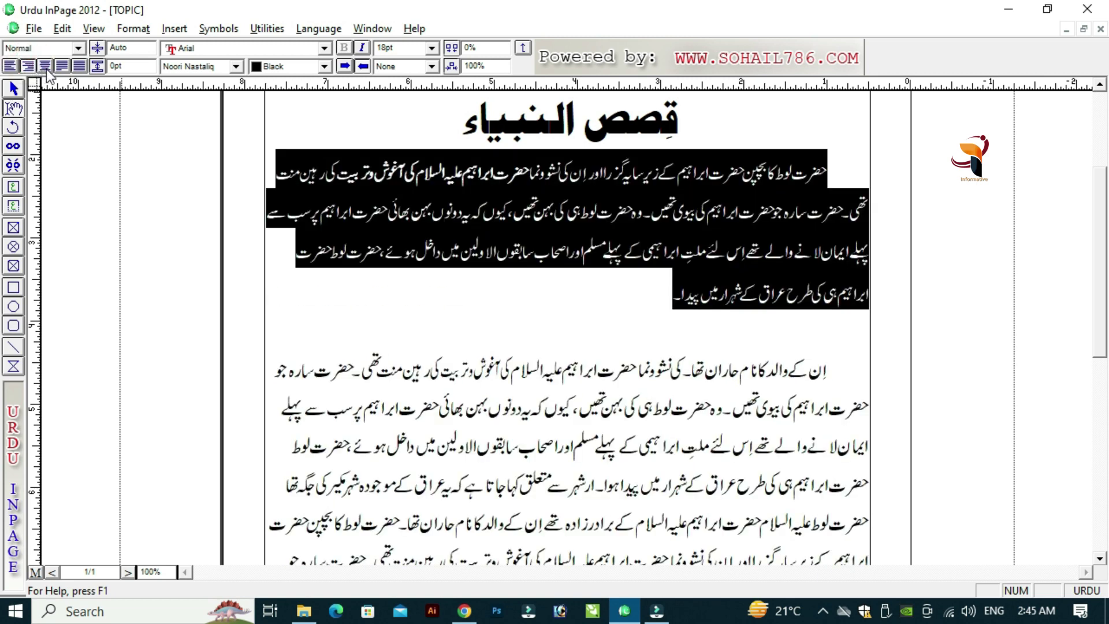
Center the lines of the opening paragraph and clear the selection.
{"action": "left_click", "coordinate": [46, 68]}
{"action": "left_click", "coordinate": [536, 208]}
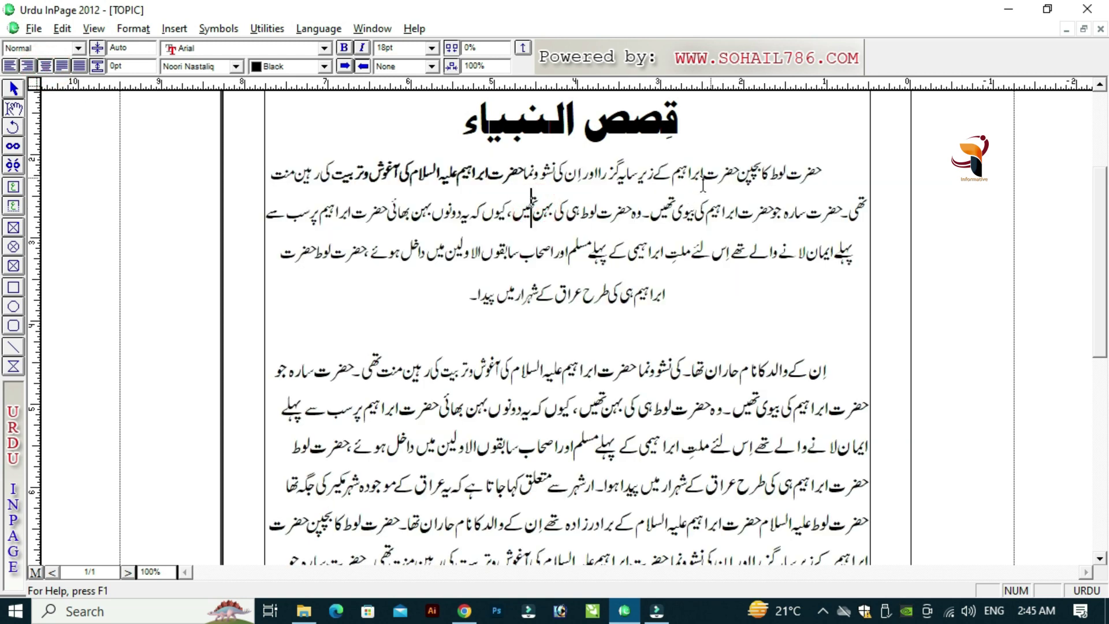
{"action": "left_click_drag", "start_coordinate": [827, 169], "coordinate": [462, 302]}
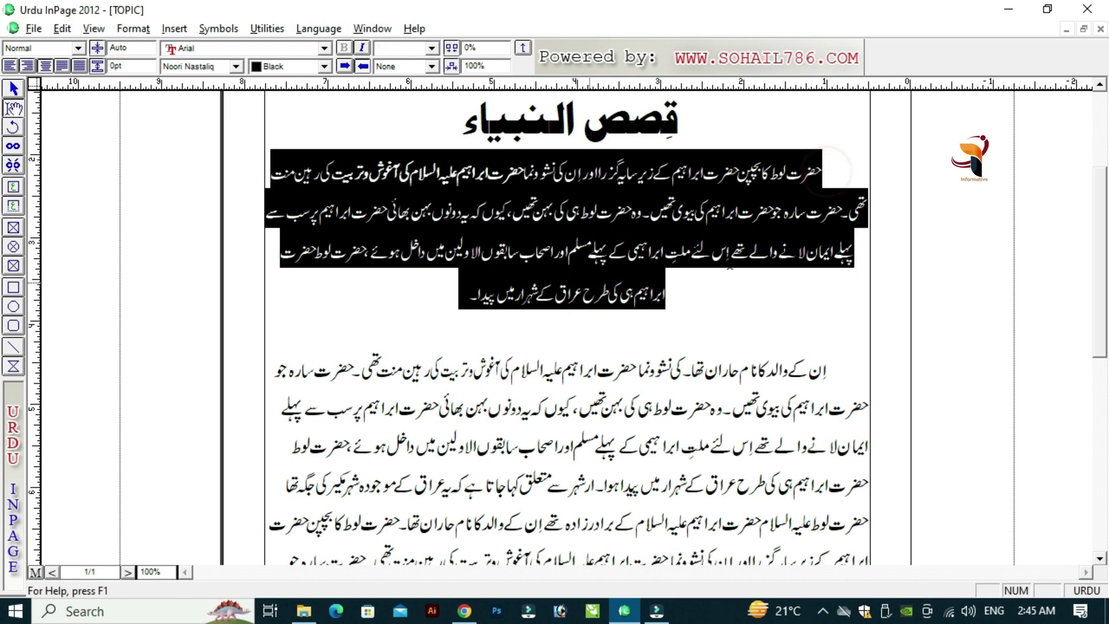
{"action": "left_click", "coordinate": [847, 210]}
{"action": "left_click", "coordinate": [267, 201]}
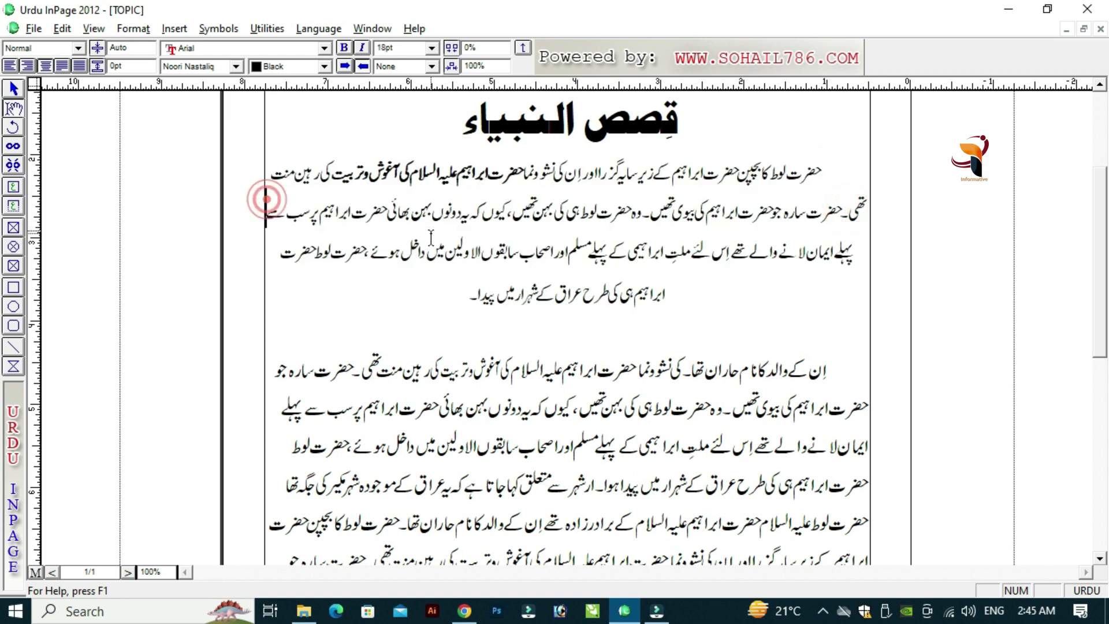
Justify the opening paragraph, then apply full justification so its last line is stretched as well.
{"action": "left_click_drag", "start_coordinate": [823, 169], "coordinate": [483, 312]}
{"action": "left_click", "coordinate": [60, 65]}
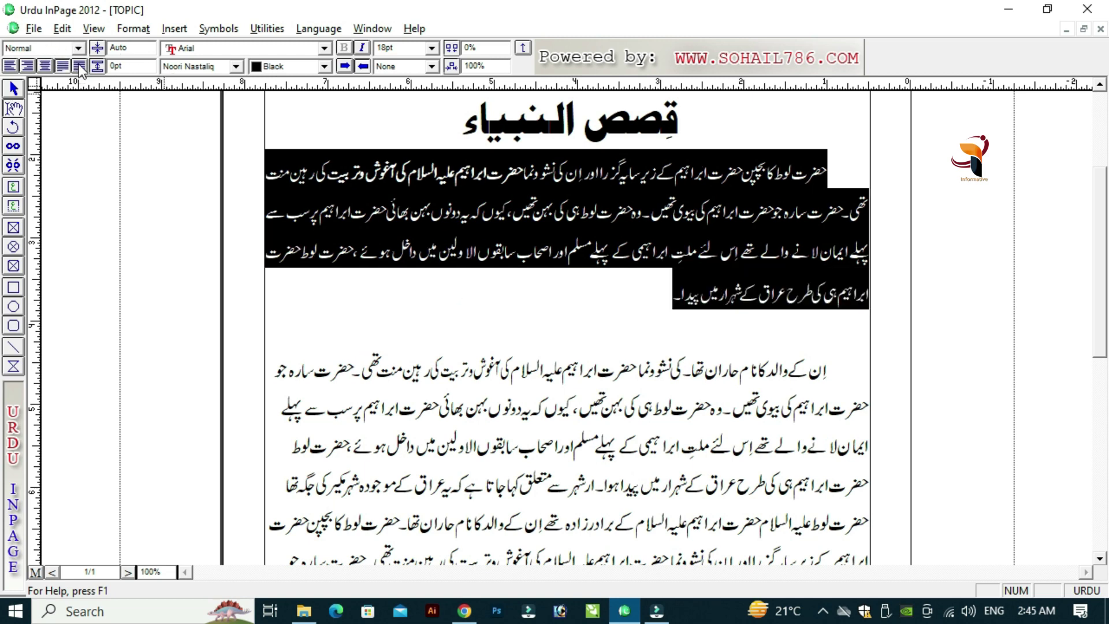
{"action": "left_click", "coordinate": [79, 68]}
{"action": "left_click", "coordinate": [546, 266]}
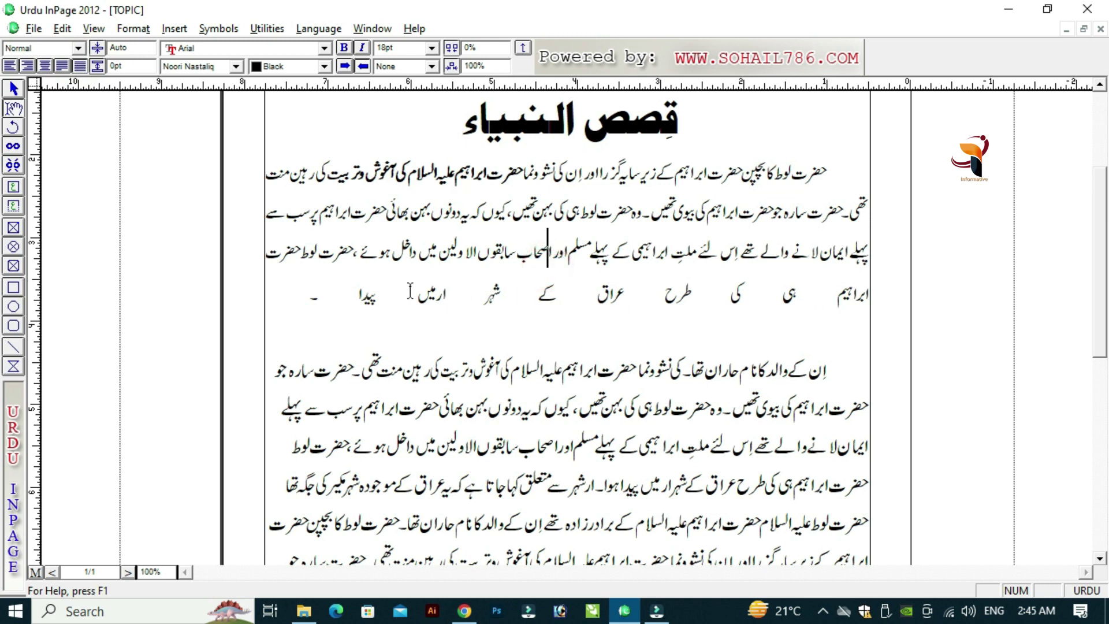
{"action": "left_click", "coordinate": [312, 293]}
{"action": "left_click_drag", "start_coordinate": [815, 190], "coordinate": [337, 325]}
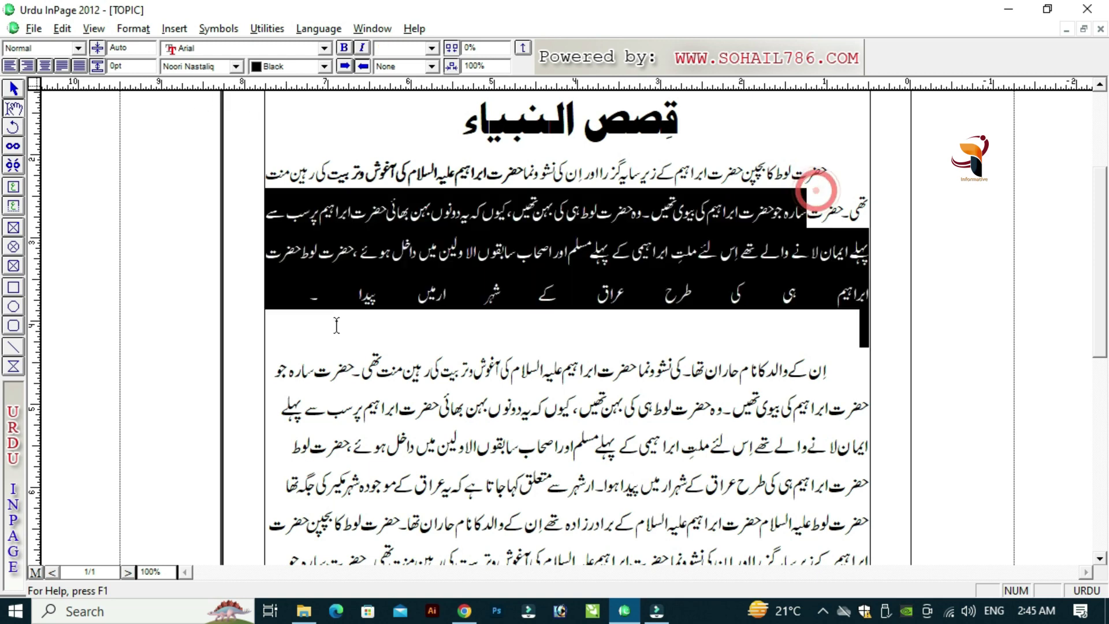
{"action": "left_click", "coordinate": [774, 167]}
{"action": "left_click", "coordinate": [826, 169]}
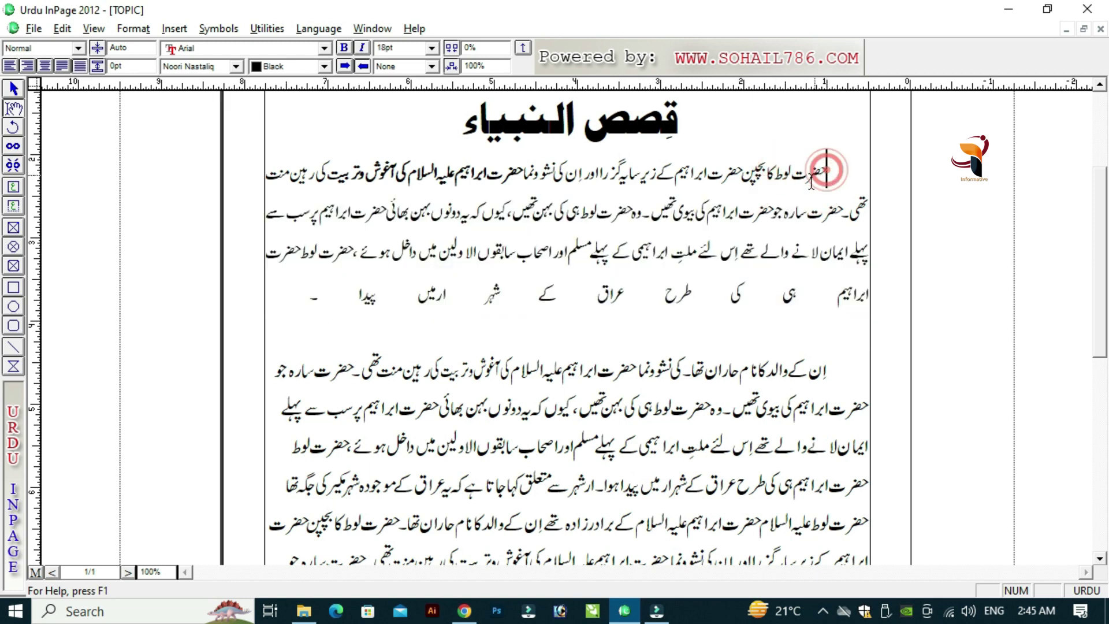
{"action": "triple_click", "coordinate": [679, 254]}
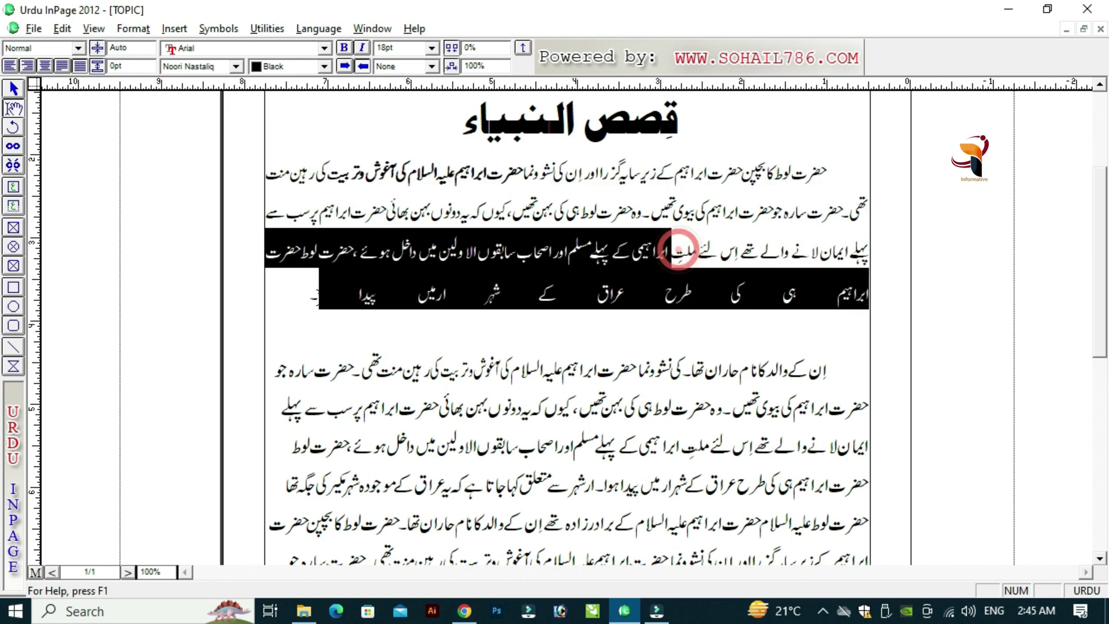
Open the paragraph preferences to view the available settings, then cancel without changing anything.
{"action": "left_click", "coordinate": [791, 171]}
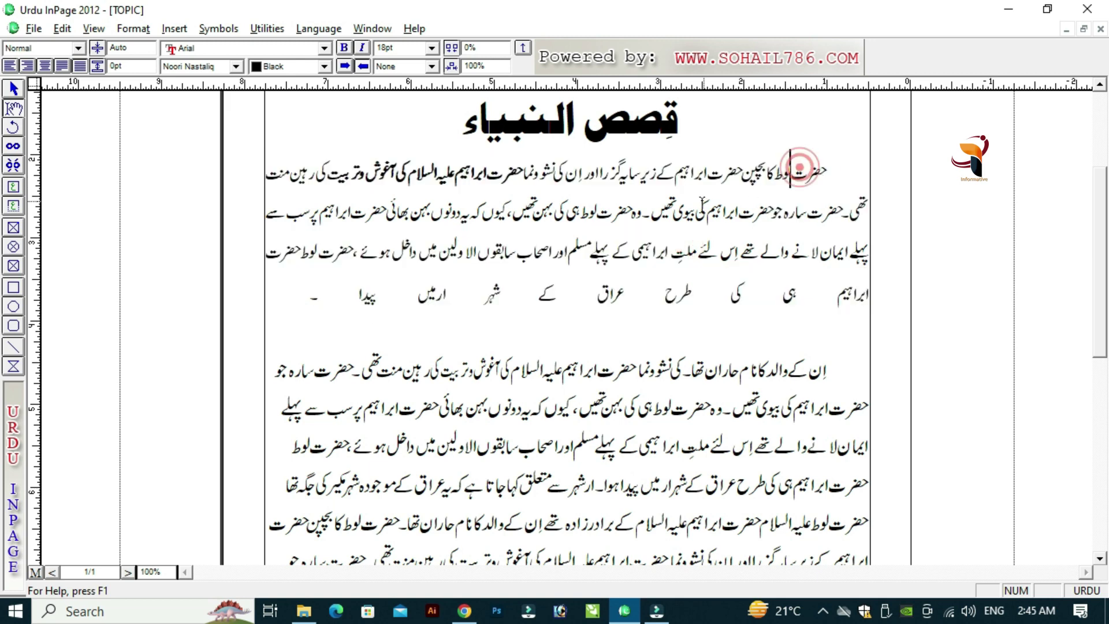
{"action": "left_click", "coordinate": [125, 31]}
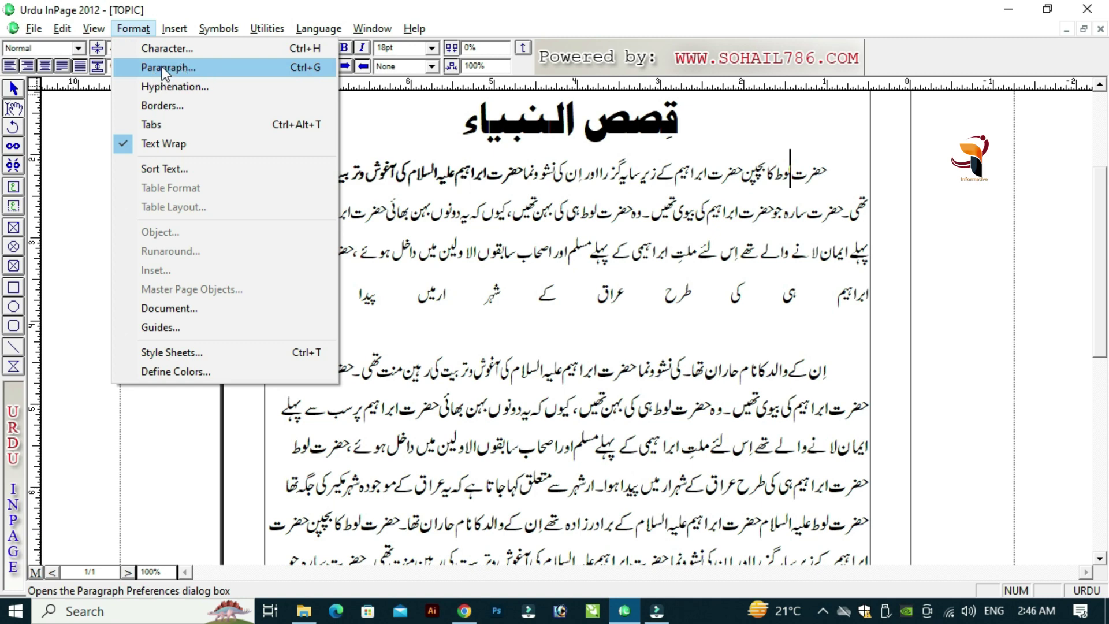
{"action": "left_click", "coordinate": [177, 69]}
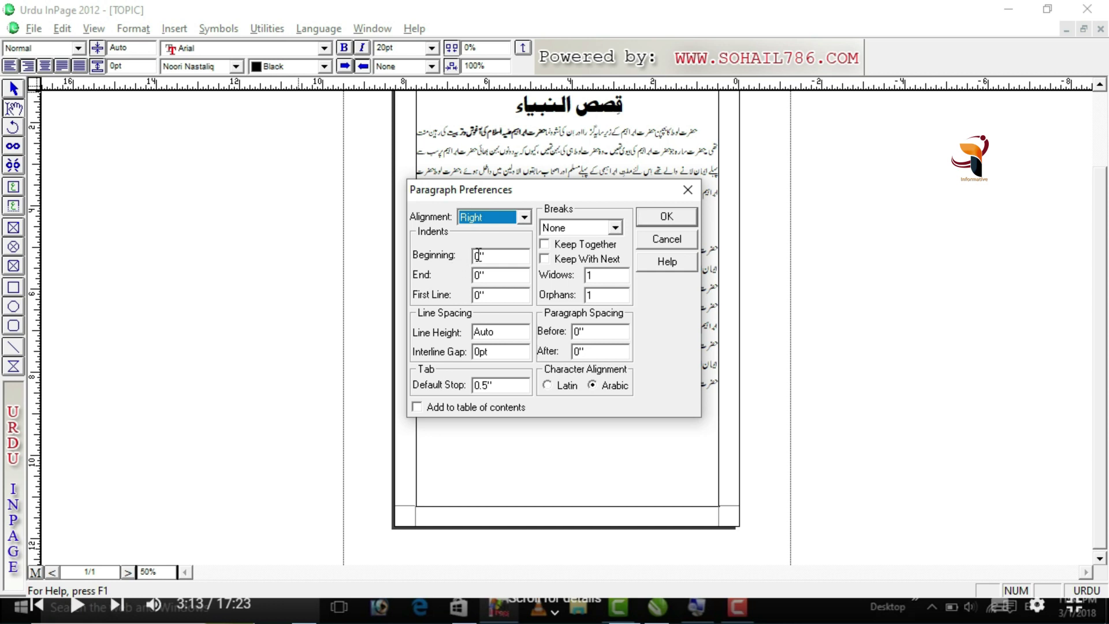
{"action": "left_click", "coordinate": [660, 238]}
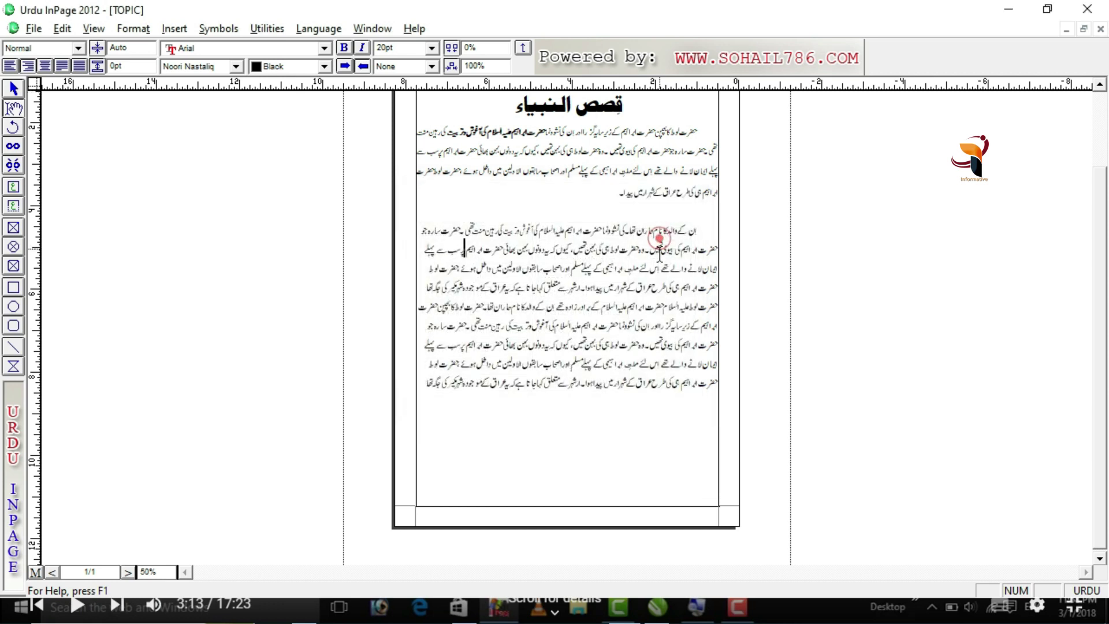
Select the whole second paragraph and set both its beginning and end indents to 1.5".
{"action": "left_click", "coordinate": [691, 243]}
{"action": "left_click_drag", "start_coordinate": [699, 228], "coordinate": [431, 394]}
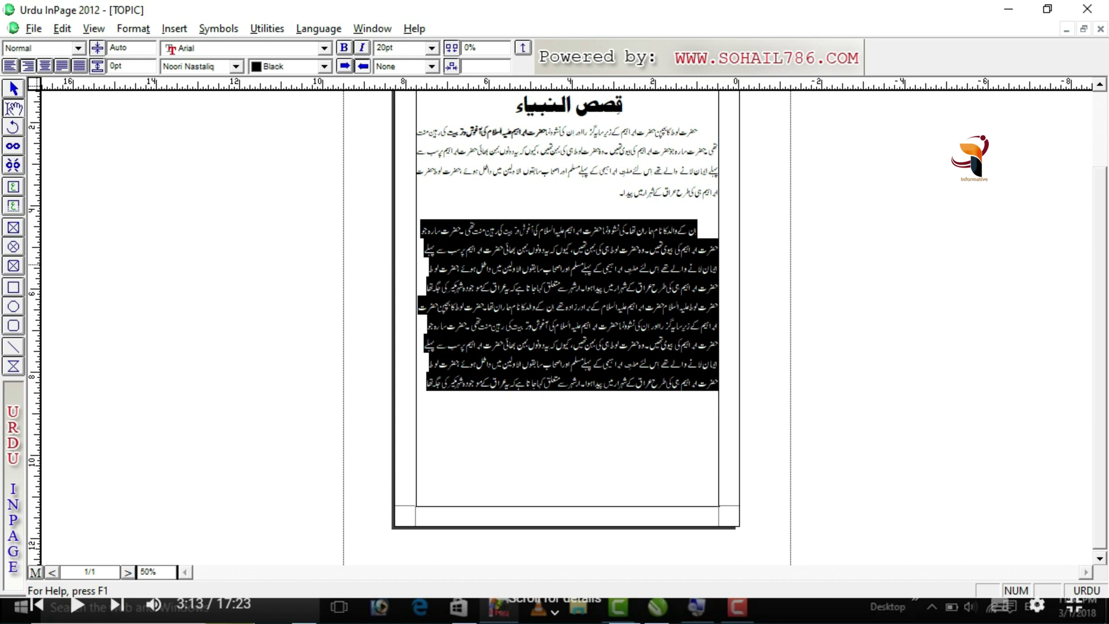
{"action": "left_click", "coordinate": [638, 265]}
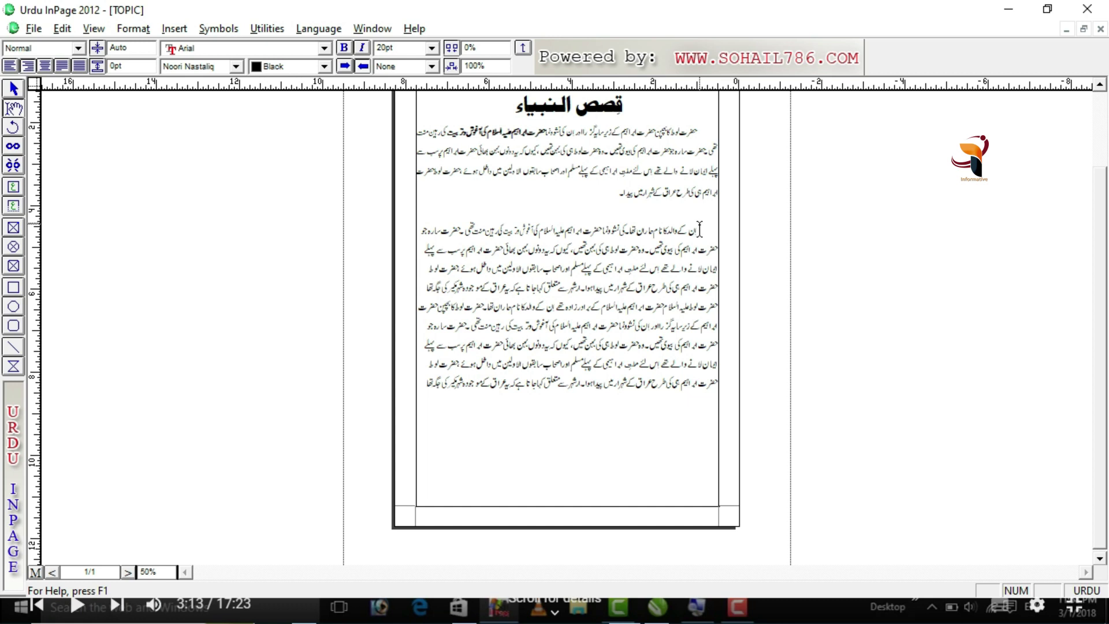
{"action": "left_click_drag", "start_coordinate": [699, 230], "coordinate": [428, 394]}
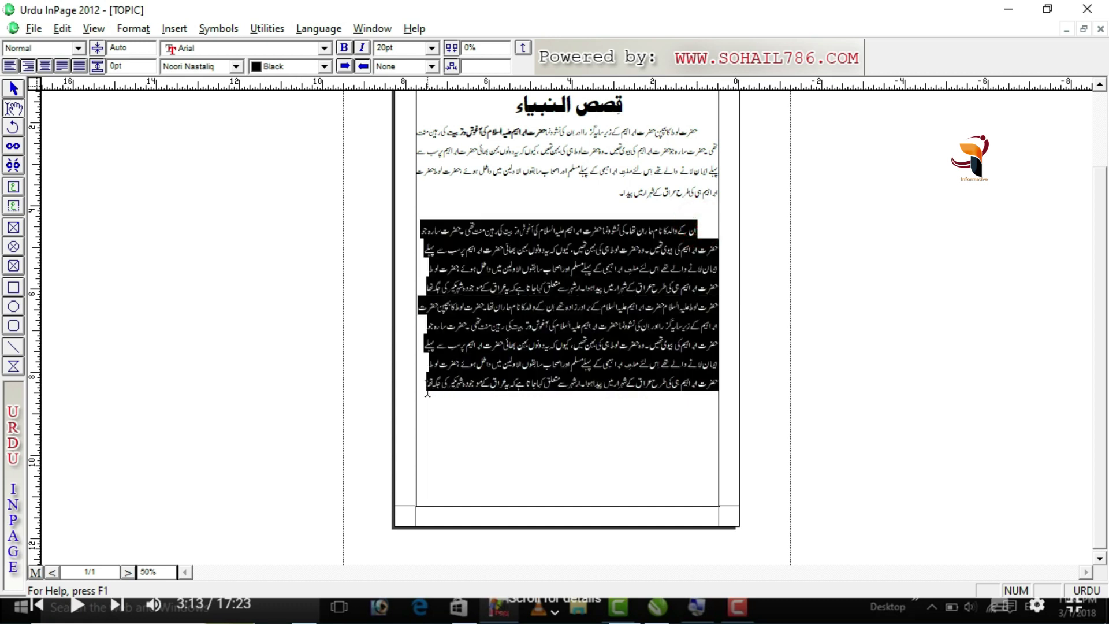
{"action": "left_click", "coordinate": [135, 30]}
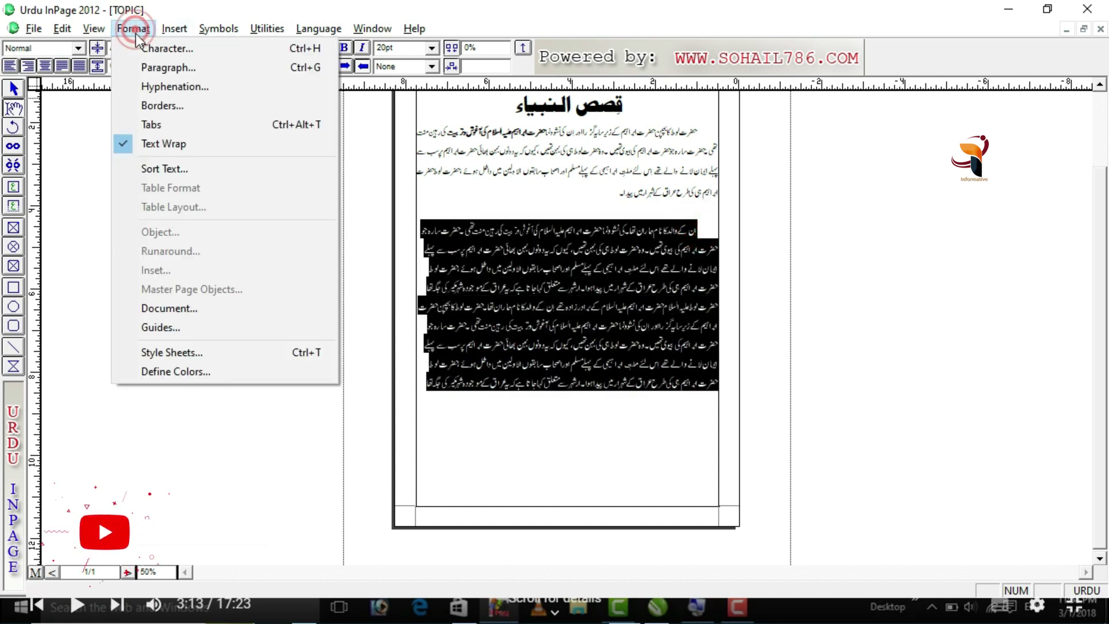
{"action": "left_click", "coordinate": [164, 69]}
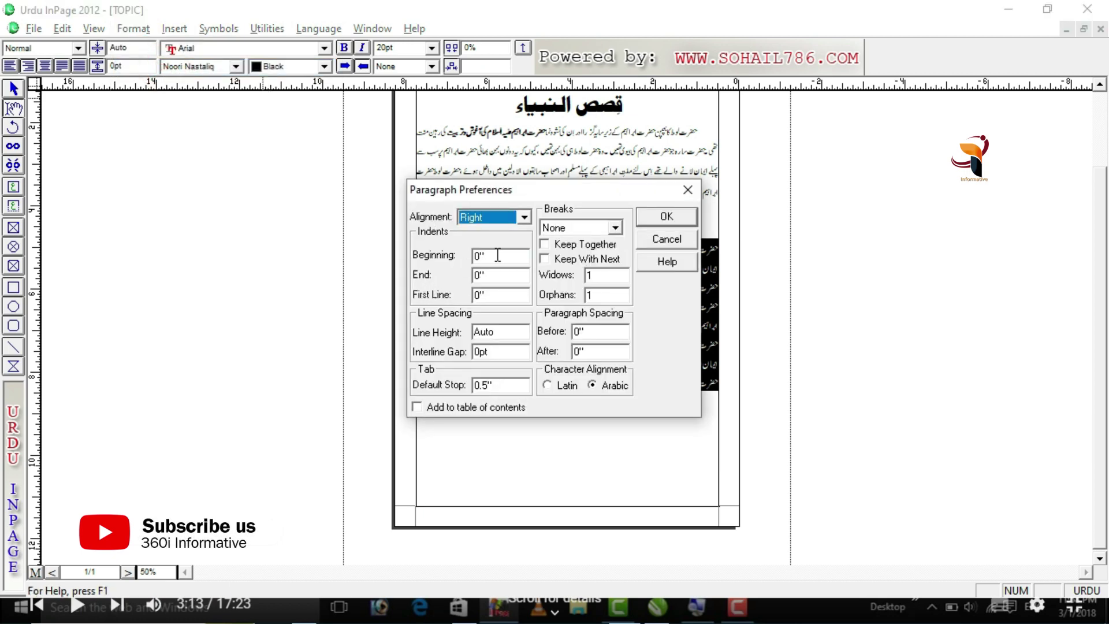
{"action": "double_click", "coordinate": [480, 256]}
{"action": "type", "text": "1.5\""}
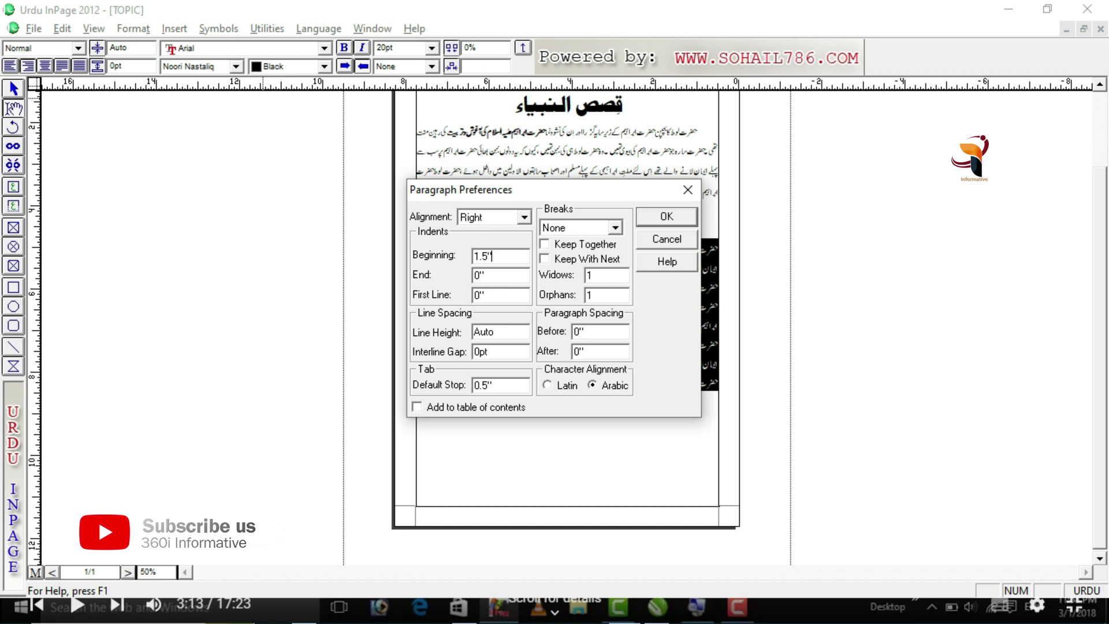
{"action": "key", "text": "Tab"}
{"action": "type", "text": "1."}
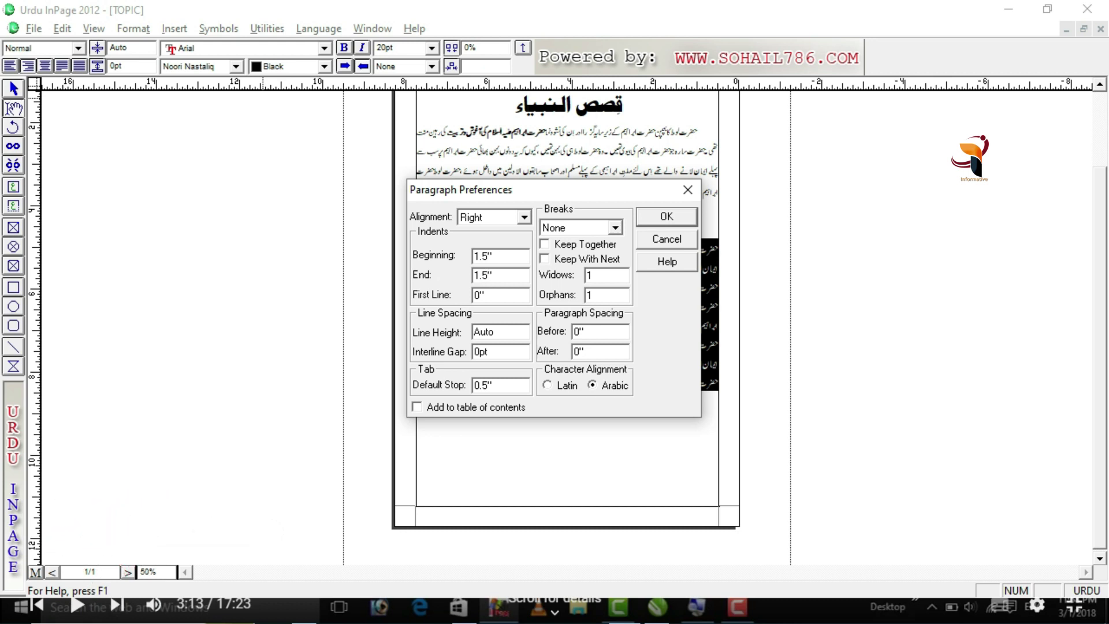
{"action": "key", "text": "Return"}
{"action": "left_click", "coordinate": [577, 319]}
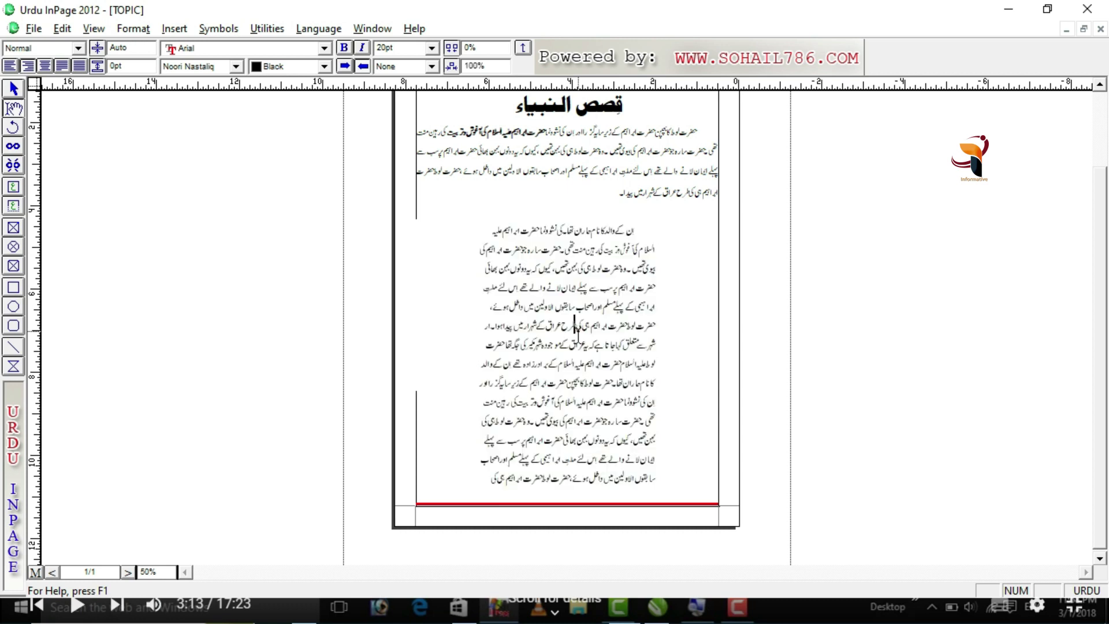
{"action": "left_click_drag", "start_coordinate": [661, 269], "coordinate": [655, 477]}
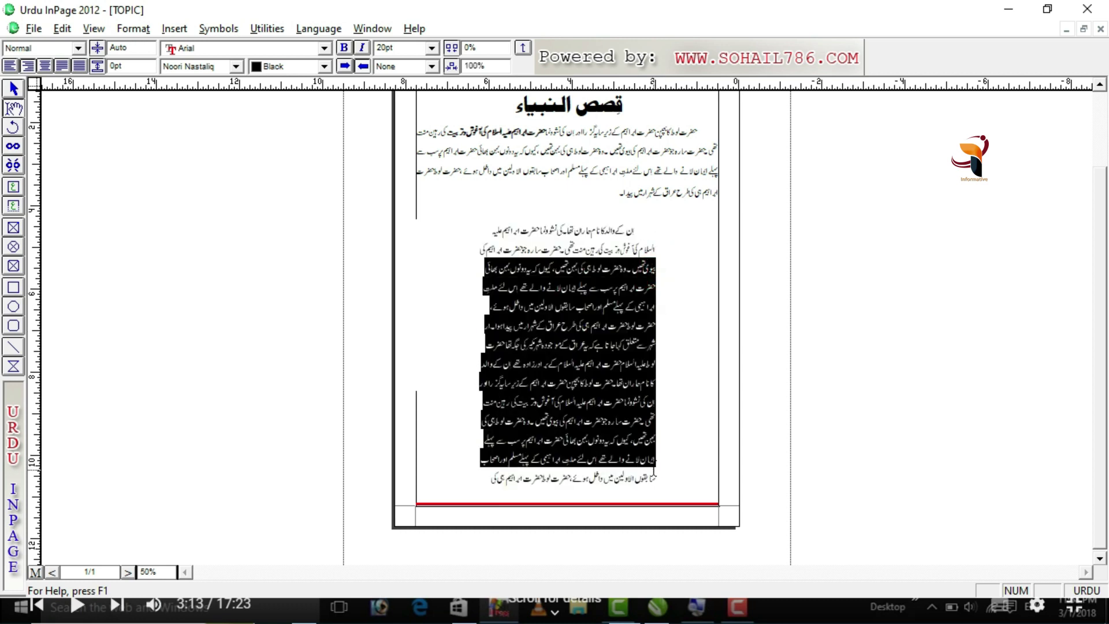
{"action": "left_click", "coordinate": [634, 295]}
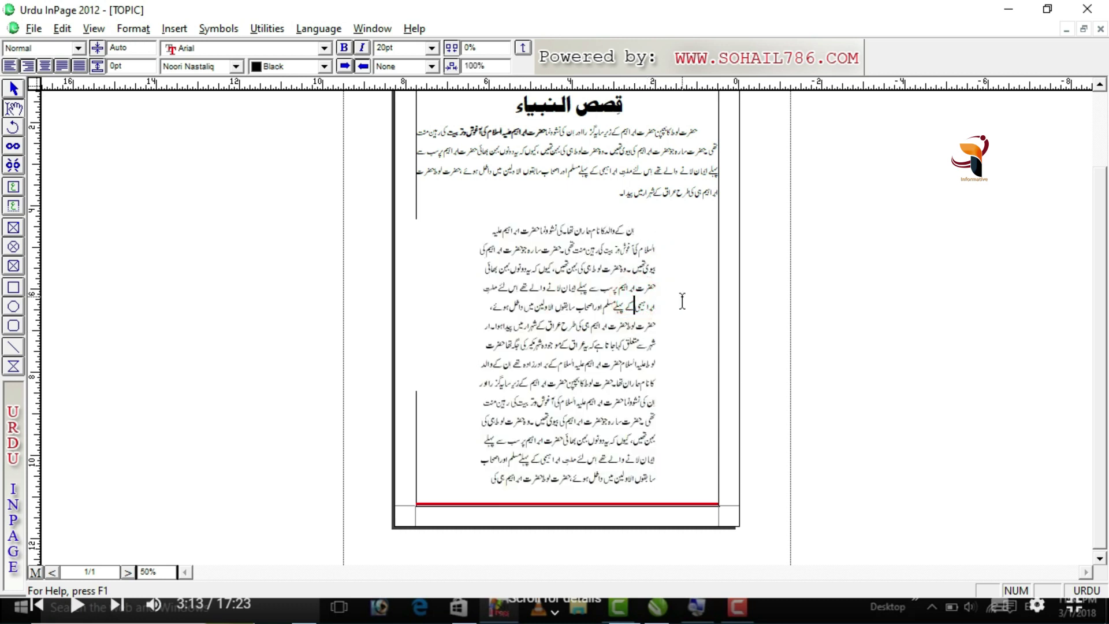
{"action": "left_click", "coordinate": [452, 303]}
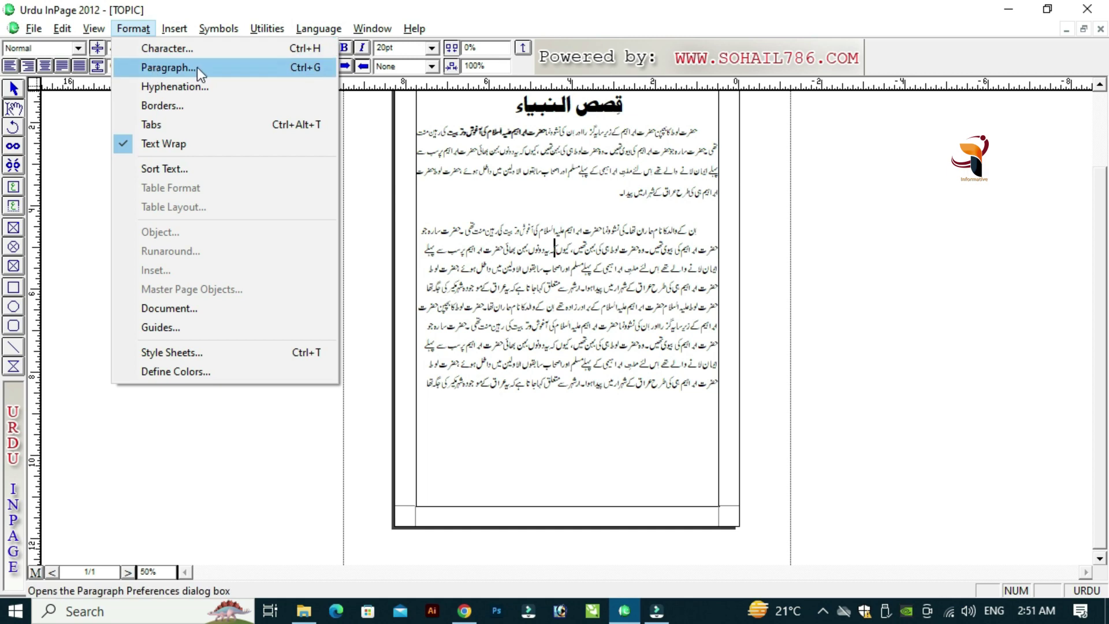
Open the paragraph preferences and review the alignment choices offered there.
{"action": "left_click", "coordinate": [199, 67]}
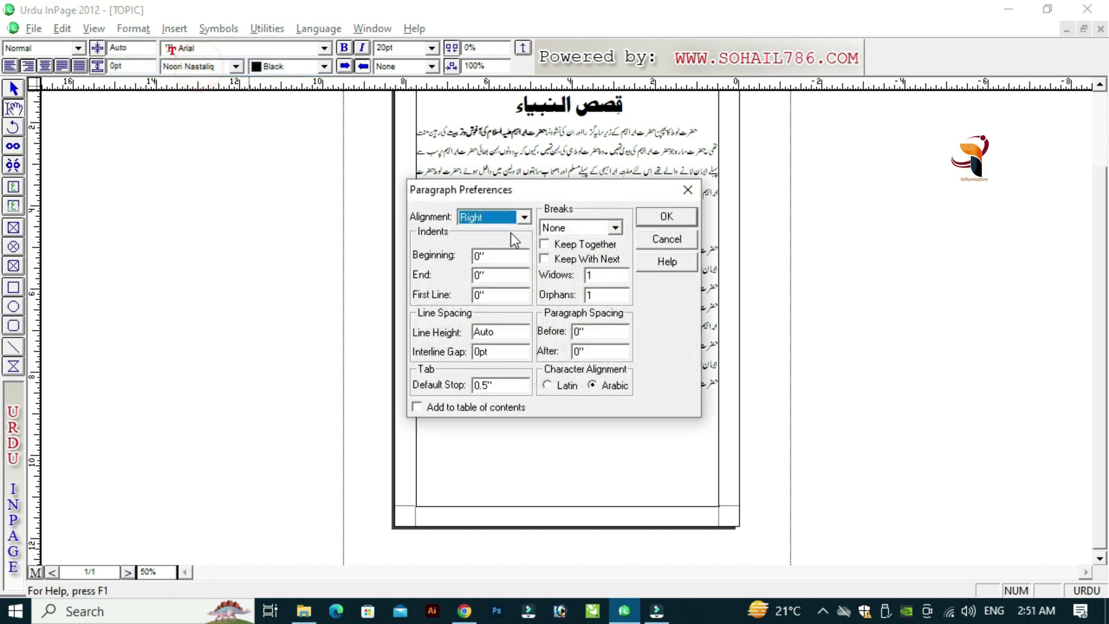
{"action": "left_click", "coordinate": [524, 219]}
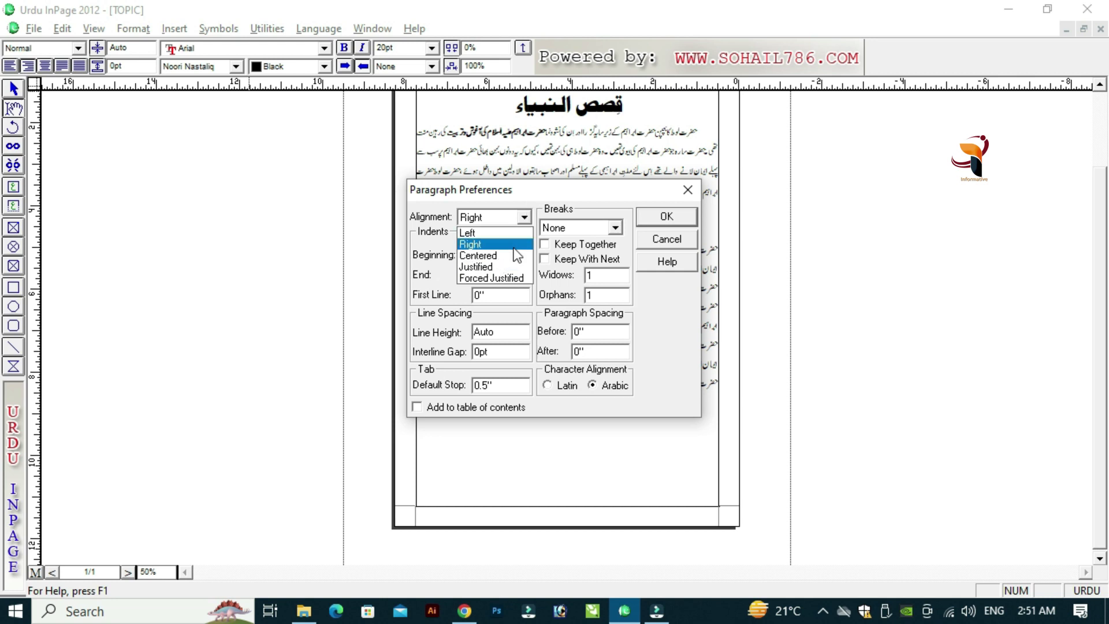
{"action": "left_click", "coordinate": [525, 192]}
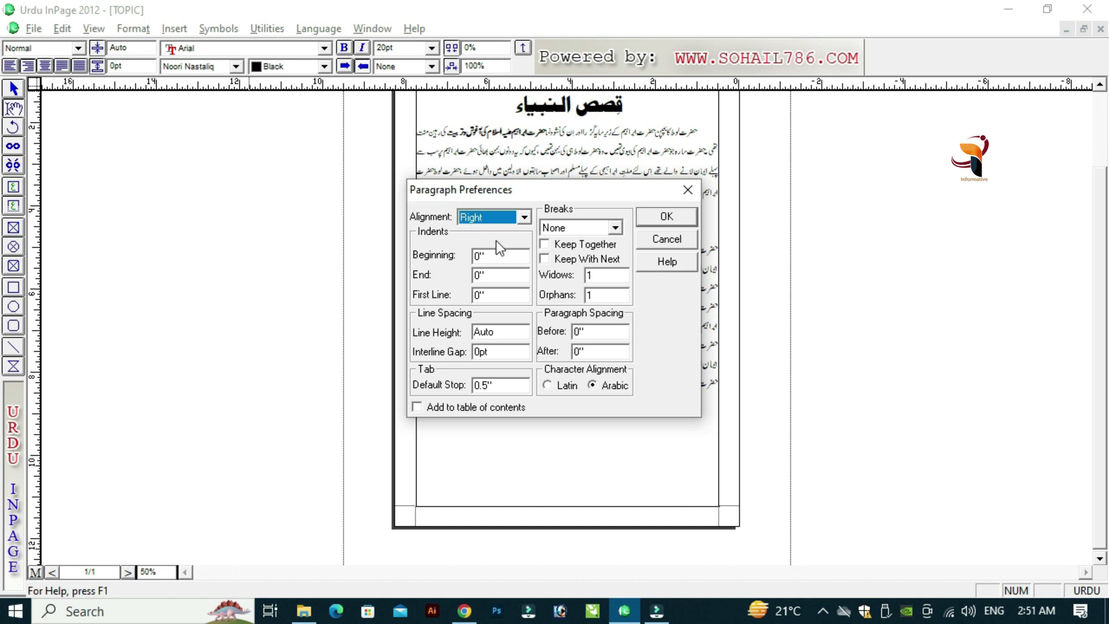
{"action": "left_click", "coordinate": [525, 217]}
{"action": "left_click", "coordinate": [525, 216]}
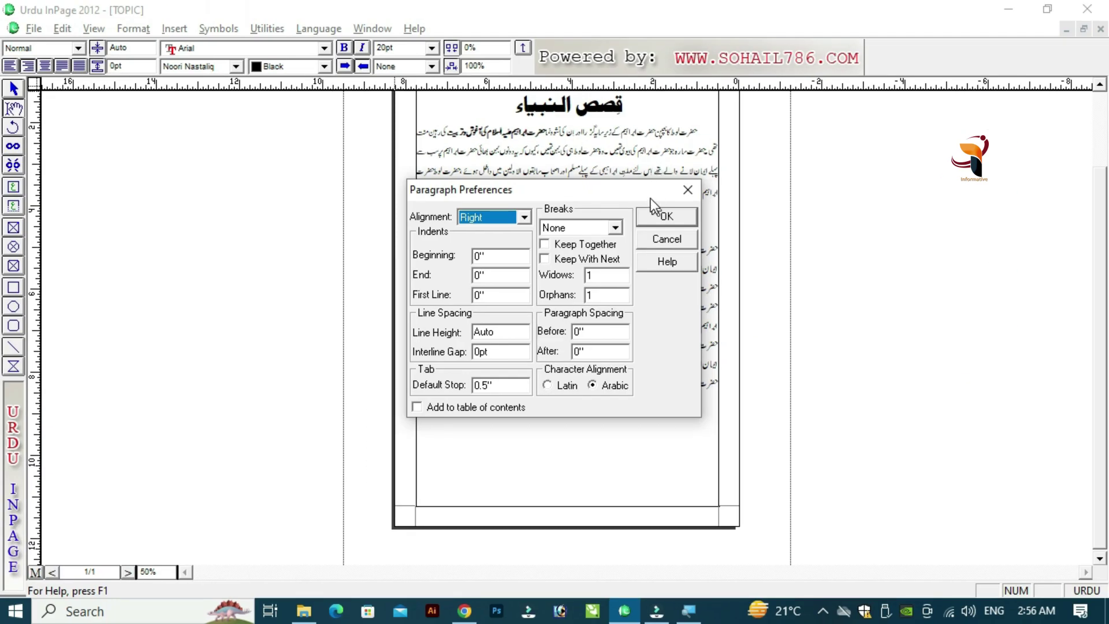
Reposition the Paragraph Preferences dialog to uncover the text, inspect the first-line indent setting and cancel the dialog.
{"action": "left_click_drag", "start_coordinate": [650, 198], "coordinate": [651, 286]}
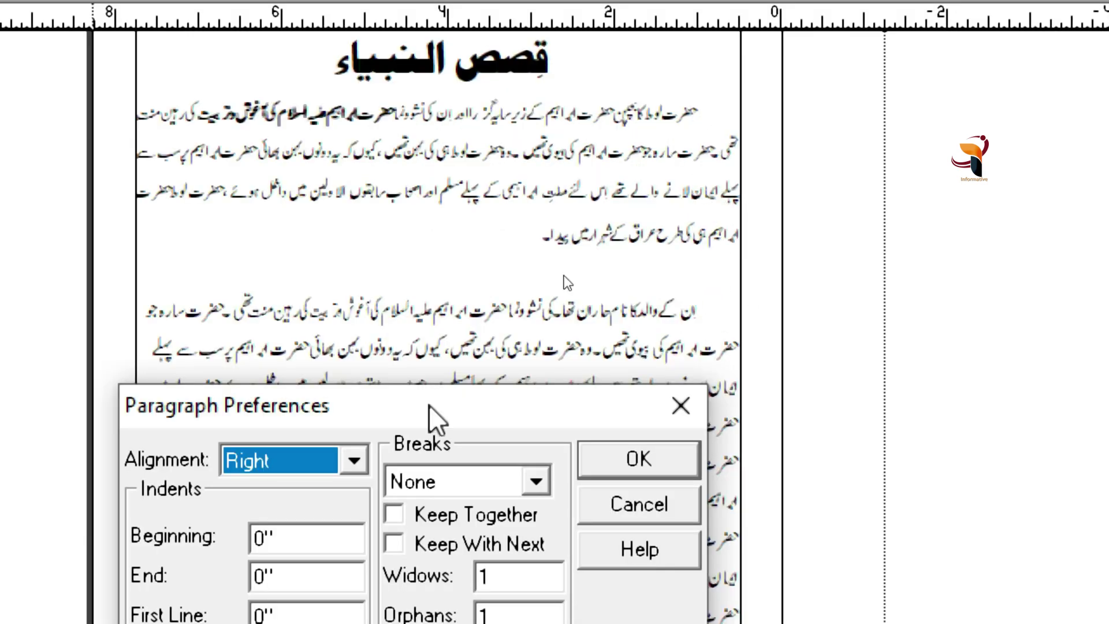
{"action": "left_click_drag", "start_coordinate": [429, 406], "coordinate": [450, 357]}
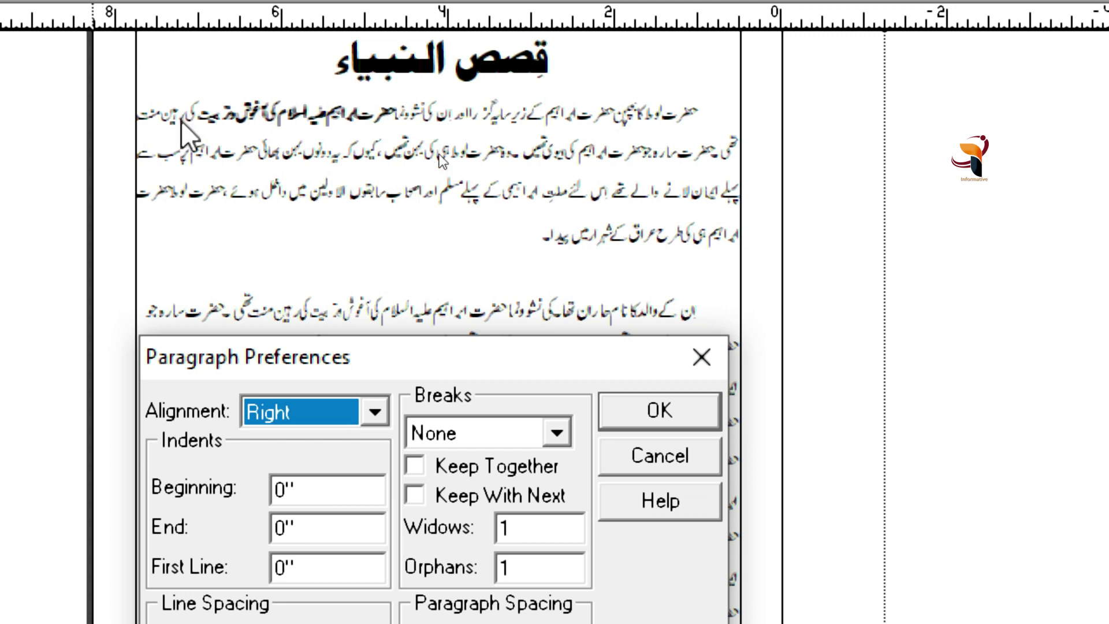
{"action": "left_click", "coordinate": [316, 564]}
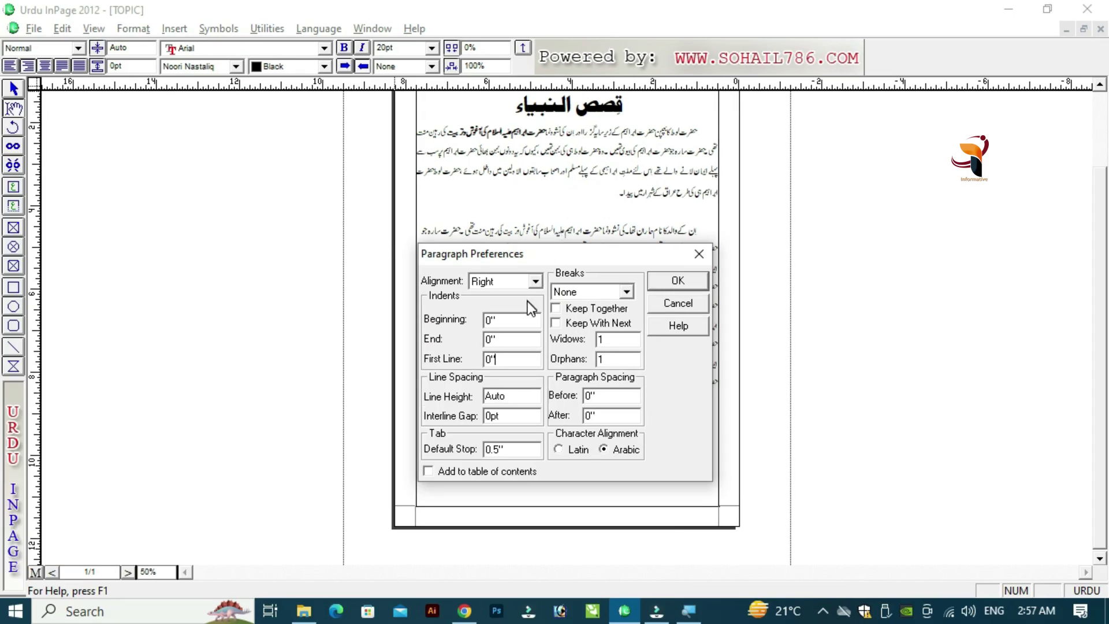
{"action": "left_click", "coordinate": [678, 303]}
Remove the tab indents at the start of the opening paragraph and of the second paragraph.
{"action": "left_click_drag", "start_coordinate": [706, 129], "coordinate": [614, 196]}
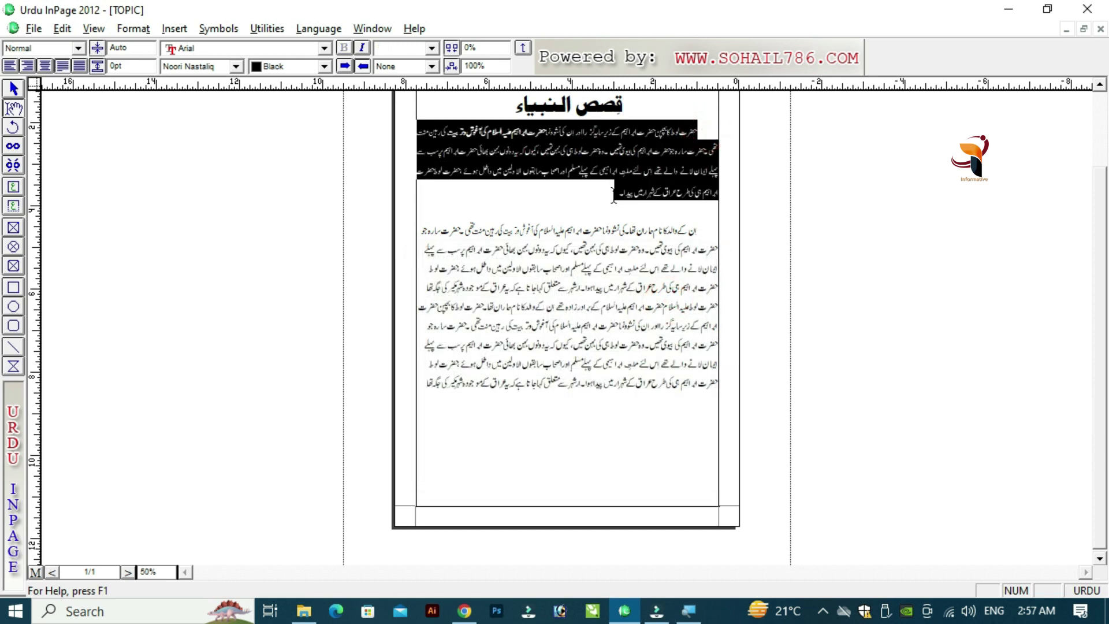
{"action": "left_click", "coordinate": [696, 133]}
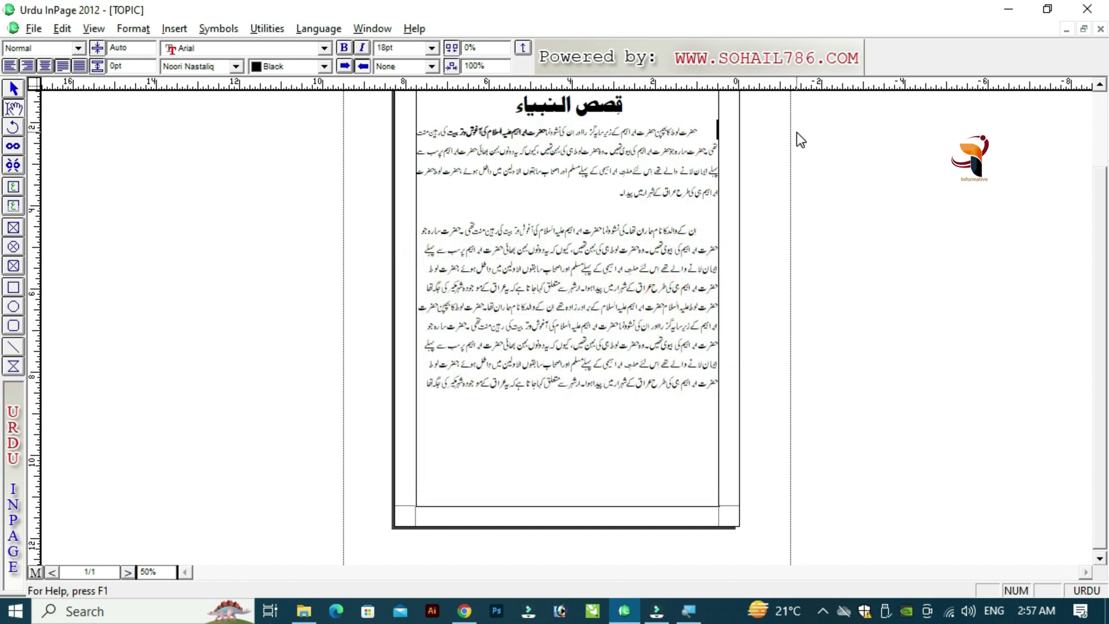
{"action": "key", "text": "Down"}
{"action": "key", "text": "Down"}
{"action": "key", "text": "Down"}
{"action": "key", "text": "Down"}
{"action": "key", "text": "Down"}
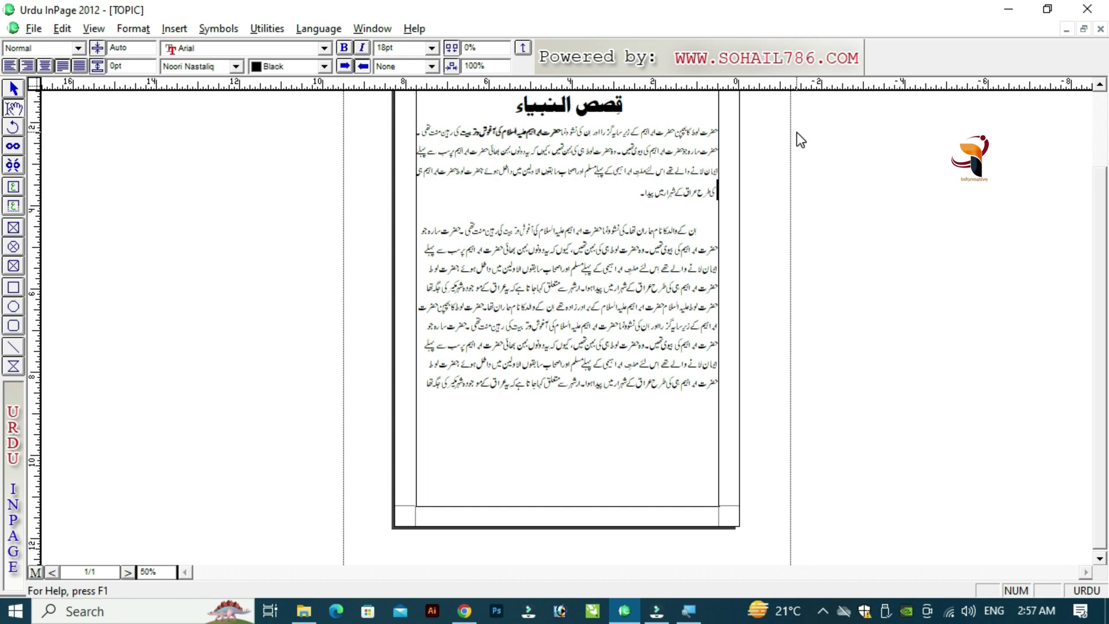
{"action": "key", "text": "shift+Left"}
{"action": "key", "text": "Delete"}
Select the whole opening paragraph at 100% zoom and set its beginning indent to 1.5".
{"action": "key", "text": "Up"}
{"action": "key", "text": "Up"}
{"action": "key", "text": "Up"}
{"action": "key", "text": "Up"}
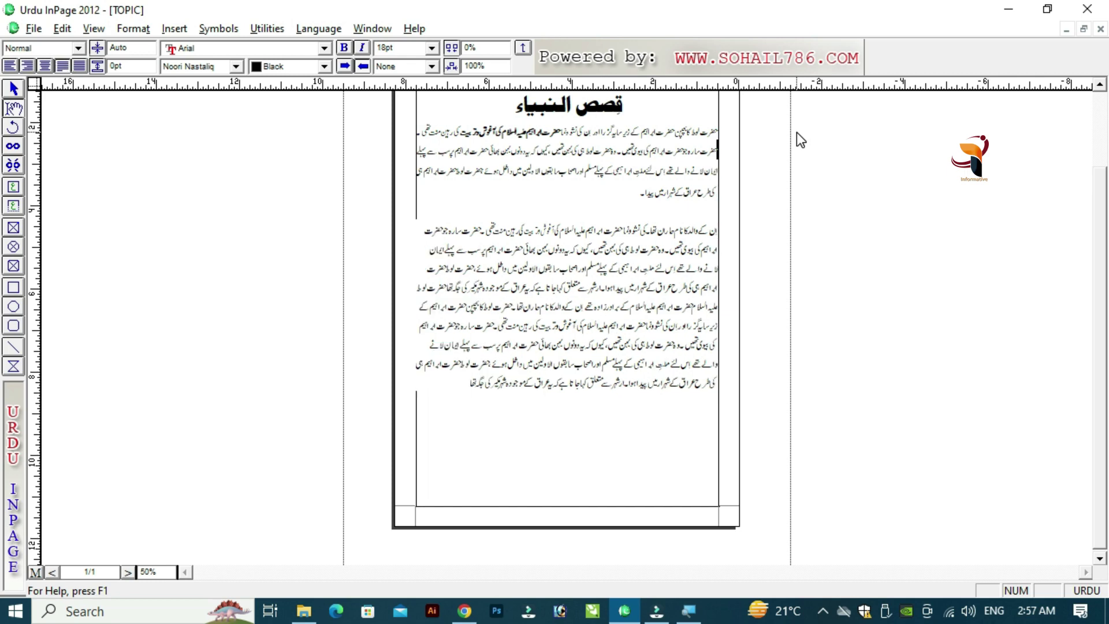
{"action": "key", "text": "ctrl+1"}
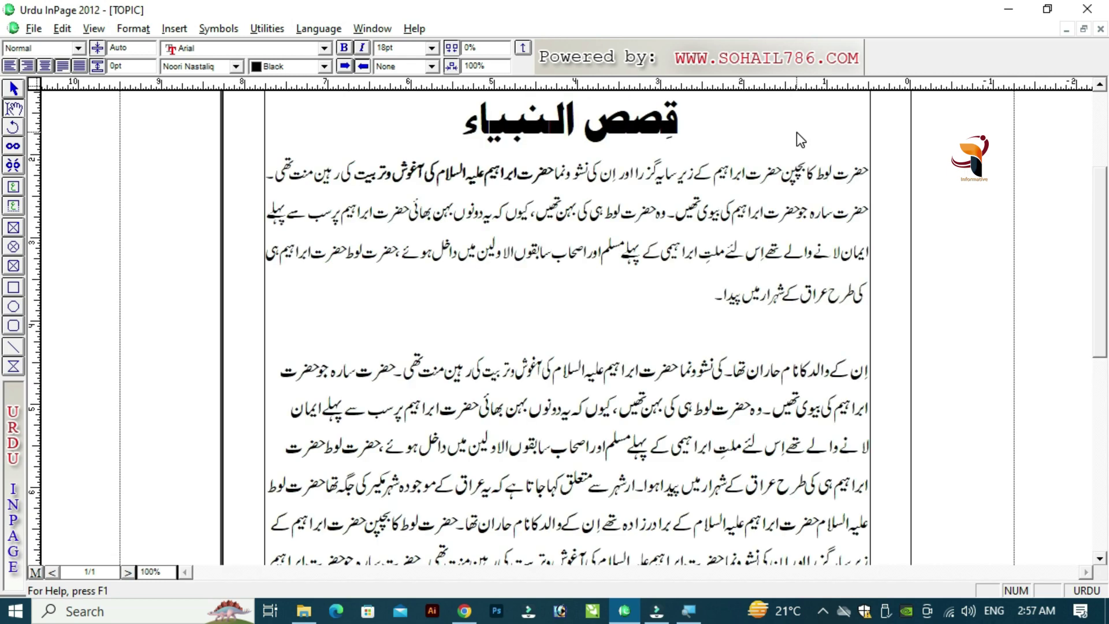
{"action": "key", "text": "shift+Down"}
{"action": "key", "text": "shift+Down"}
{"action": "key", "text": "shift+Down"}
{"action": "key", "text": "shift+Down"}
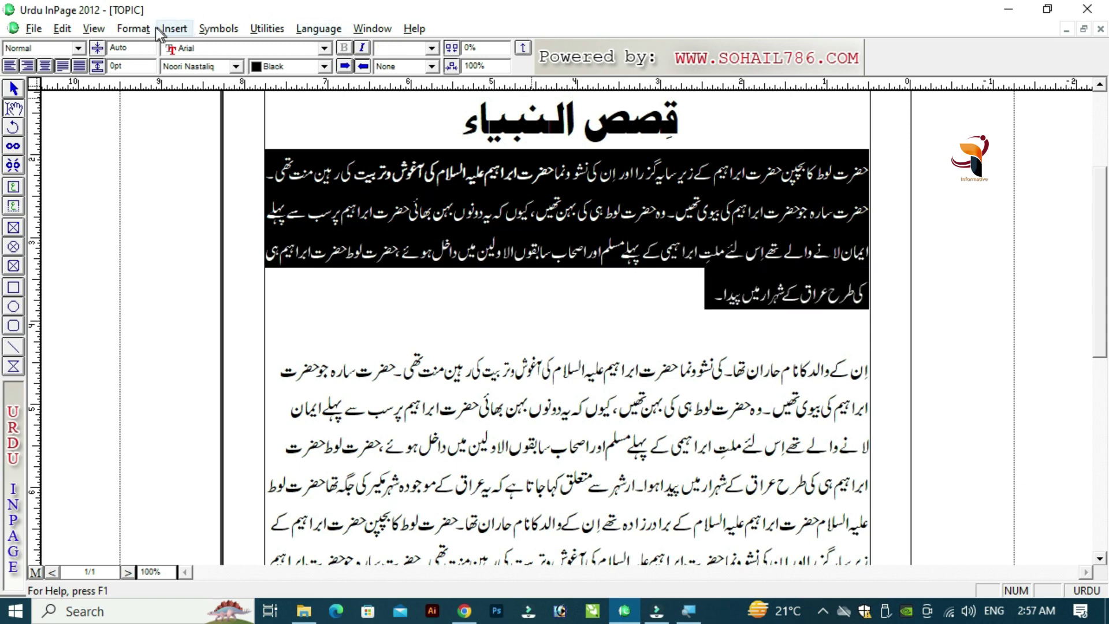
{"action": "left_click", "coordinate": [134, 28]}
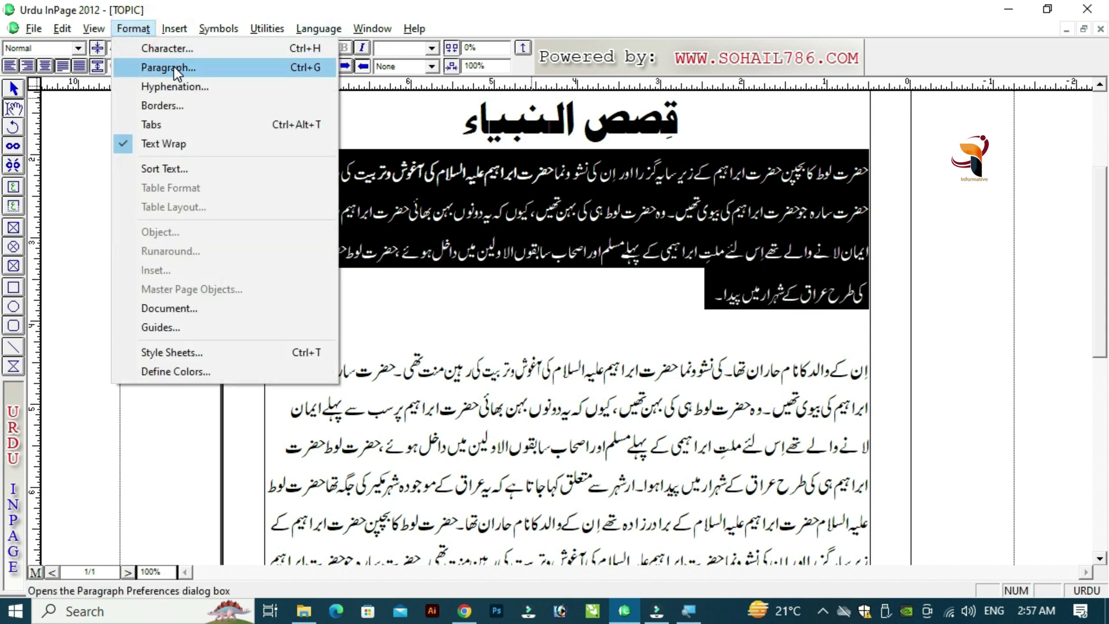
{"action": "left_click", "coordinate": [218, 69]}
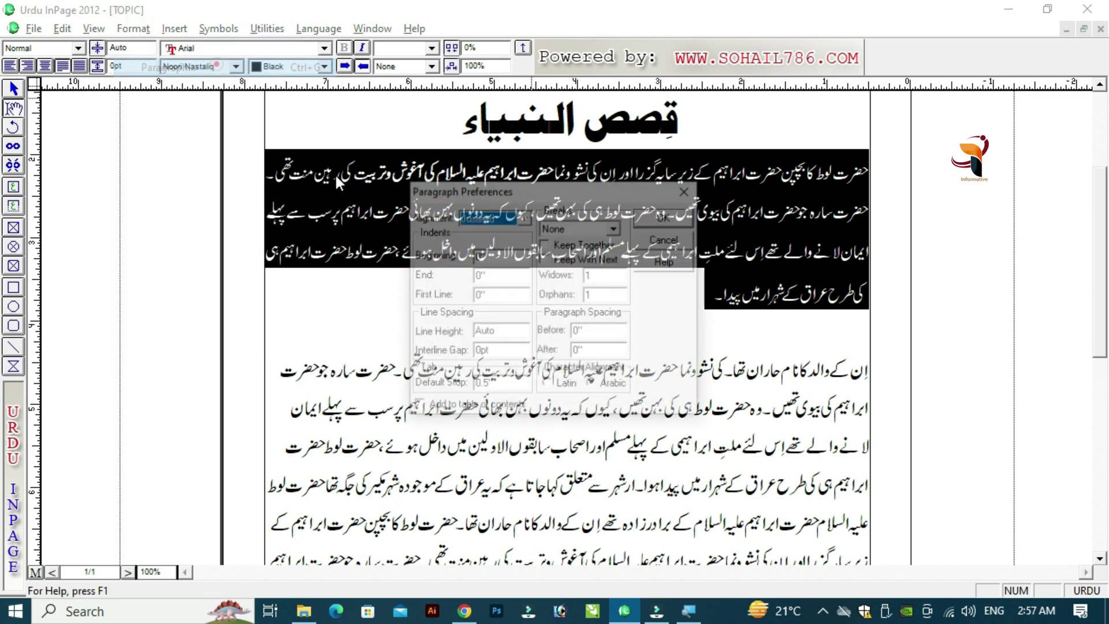
{"action": "left_click", "coordinate": [494, 258]}
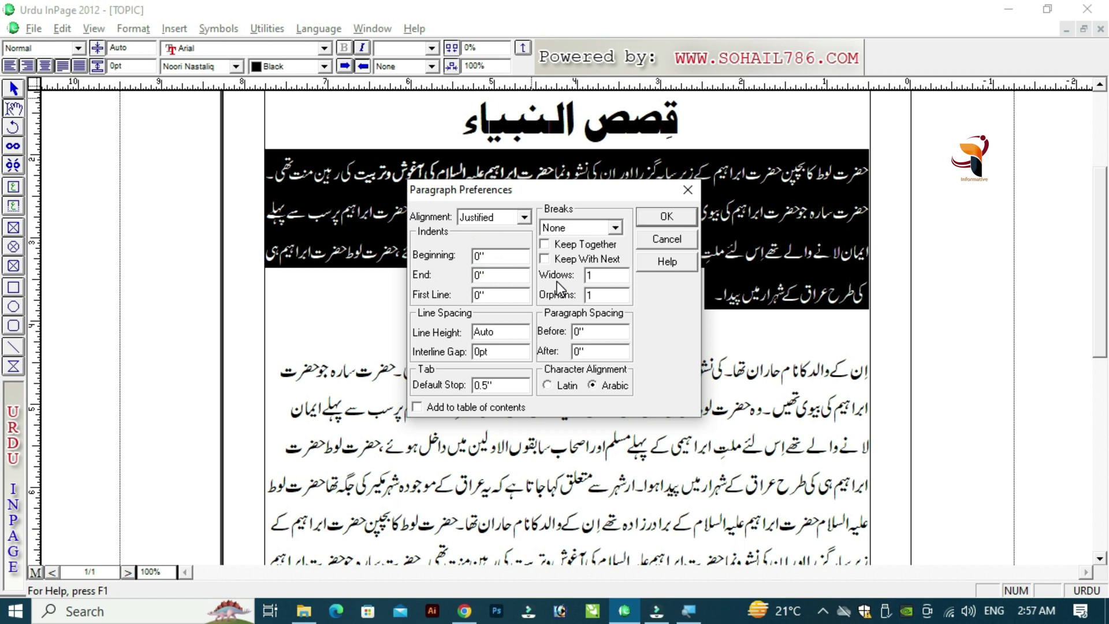
{"action": "type", "text": "1.5"}
{"action": "left_click", "coordinate": [507, 250]}
{"action": "left_click", "coordinate": [657, 221]}
{"action": "left_click", "coordinate": [754, 178]}
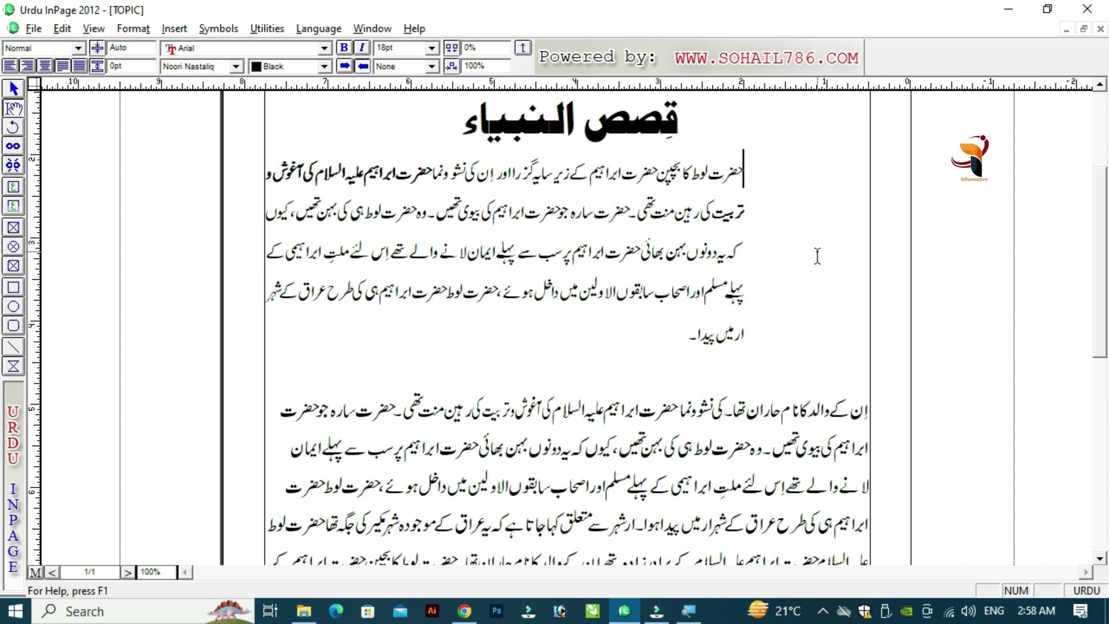
Select the whole opening paragraph and set its end indent to 1.5".
{"action": "key", "text": "shift+Down"}
{"action": "key", "text": "shift+Down"}
{"action": "key", "text": "shift+Down"}
{"action": "key", "text": "shift+Down"}
{"action": "key", "text": "shift+Down"}
{"action": "key", "text": "shift+Down"}
{"action": "key", "text": "shift+Down"}
{"action": "key", "text": "shift+Down"}
{"action": "key", "text": "shift+Down"}
{"action": "key", "text": "shift+Down"}
{"action": "key", "text": "shift+Up"}
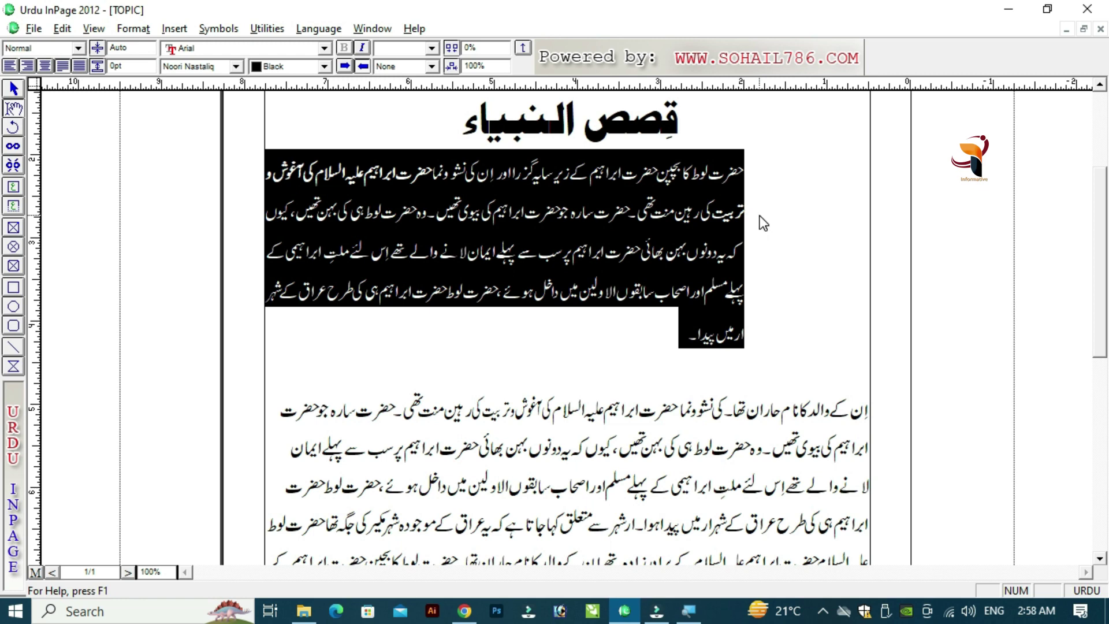
{"action": "key", "text": "alt+o"}
{"action": "key", "text": "p"}
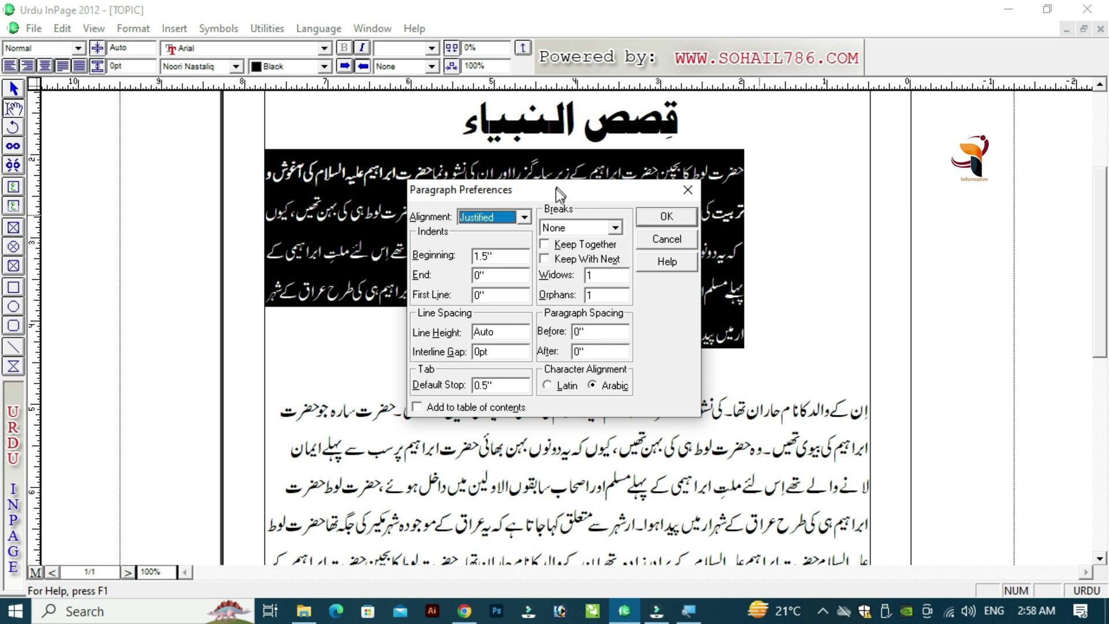
{"action": "left_click_drag", "start_coordinate": [497, 188], "coordinate": [680, 223]}
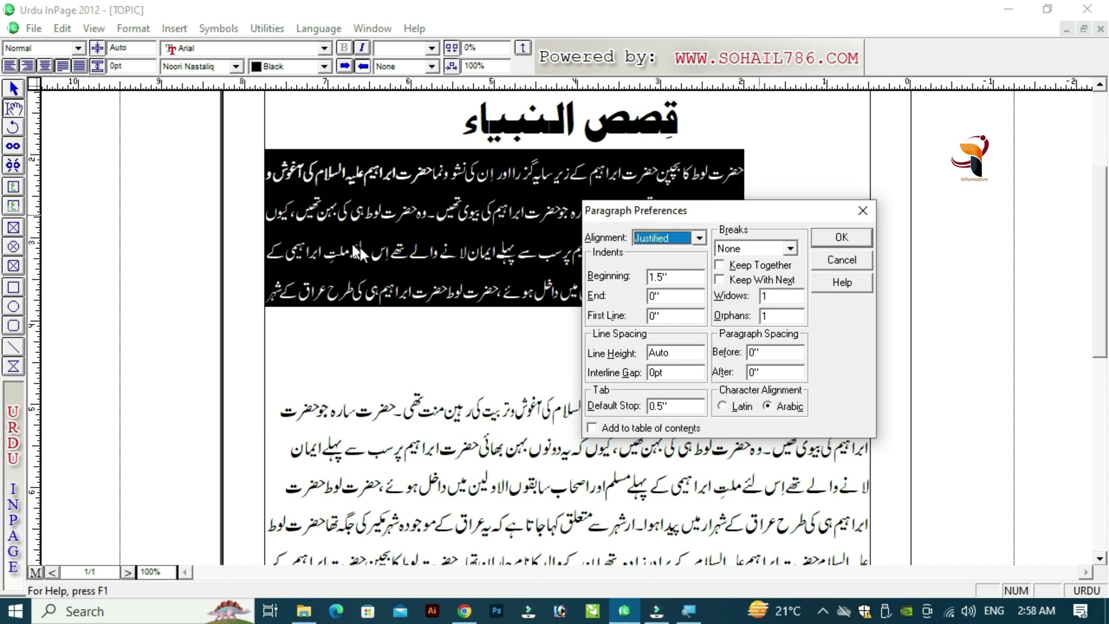
{"action": "double_click", "coordinate": [653, 295]}
{"action": "type", "text": "1.5"}
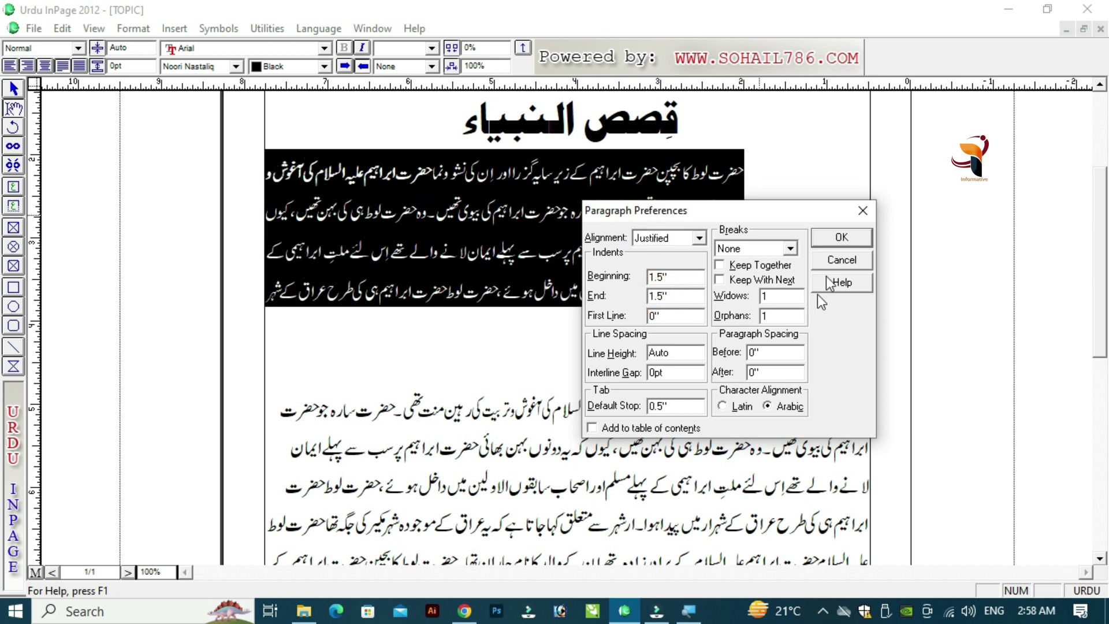
{"action": "left_click", "coordinate": [833, 235]}
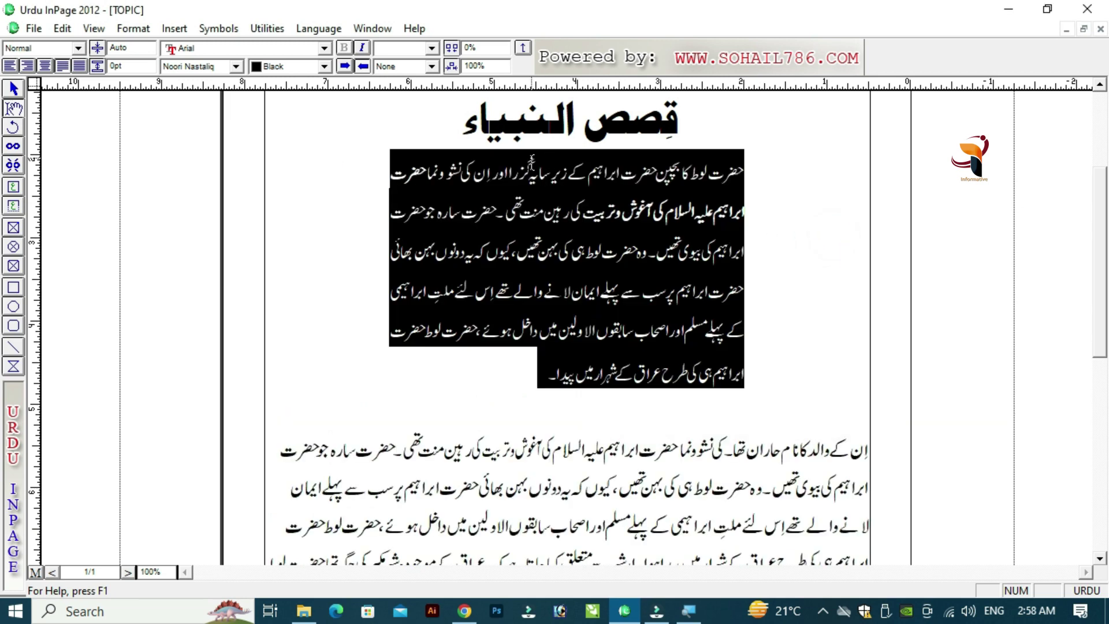
Select the opening paragraph again and reset both its beginning and end indents to 0".
{"action": "left_click", "coordinate": [509, 207]}
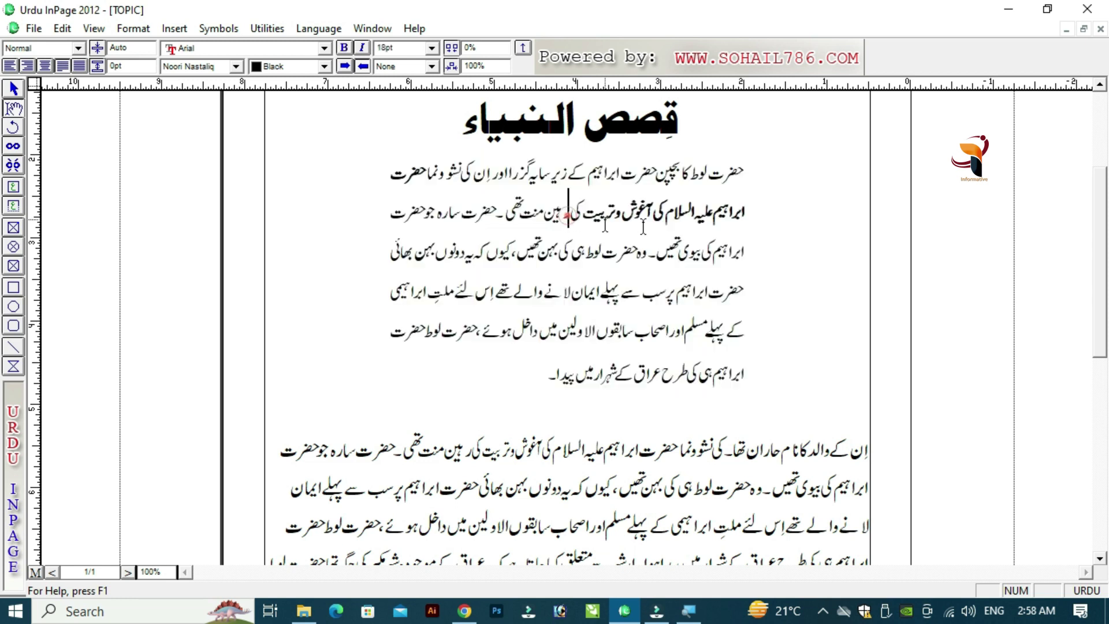
{"action": "left_click", "coordinate": [825, 225]}
{"action": "left_click", "coordinate": [350, 224]}
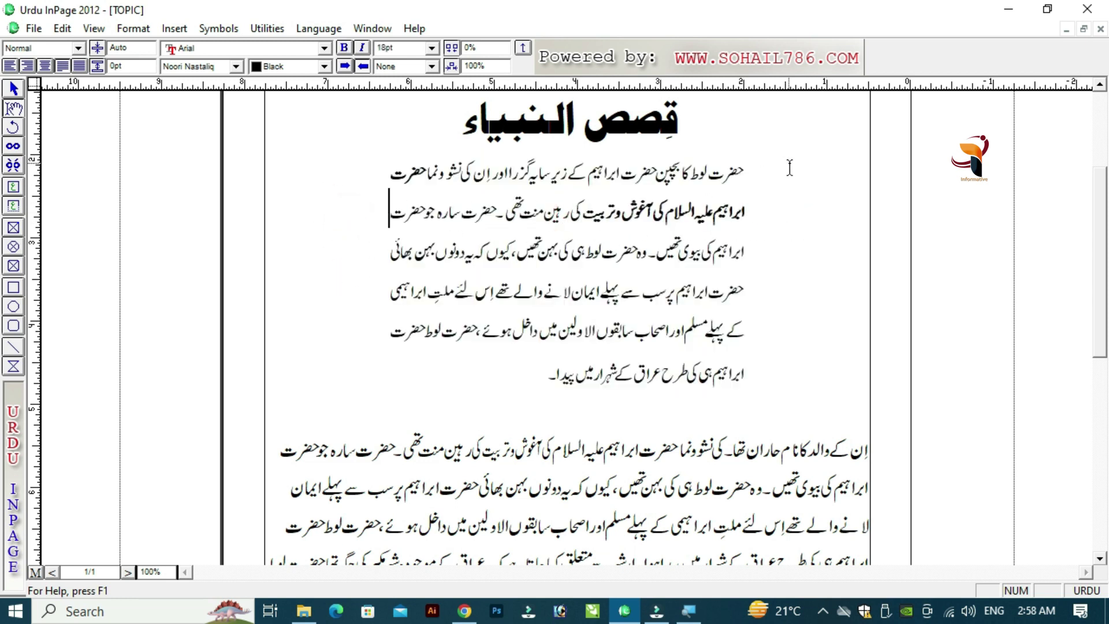
{"action": "left_click", "coordinate": [764, 169], "text": "shift"}
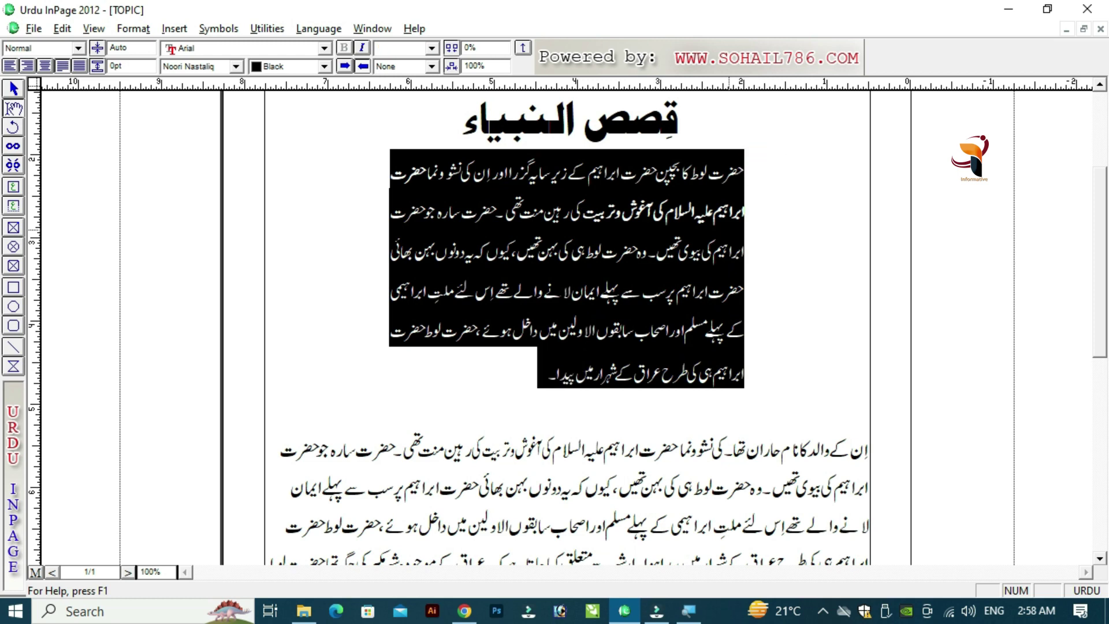
{"action": "key", "text": "alt+t"}
{"action": "key", "text": "p"}
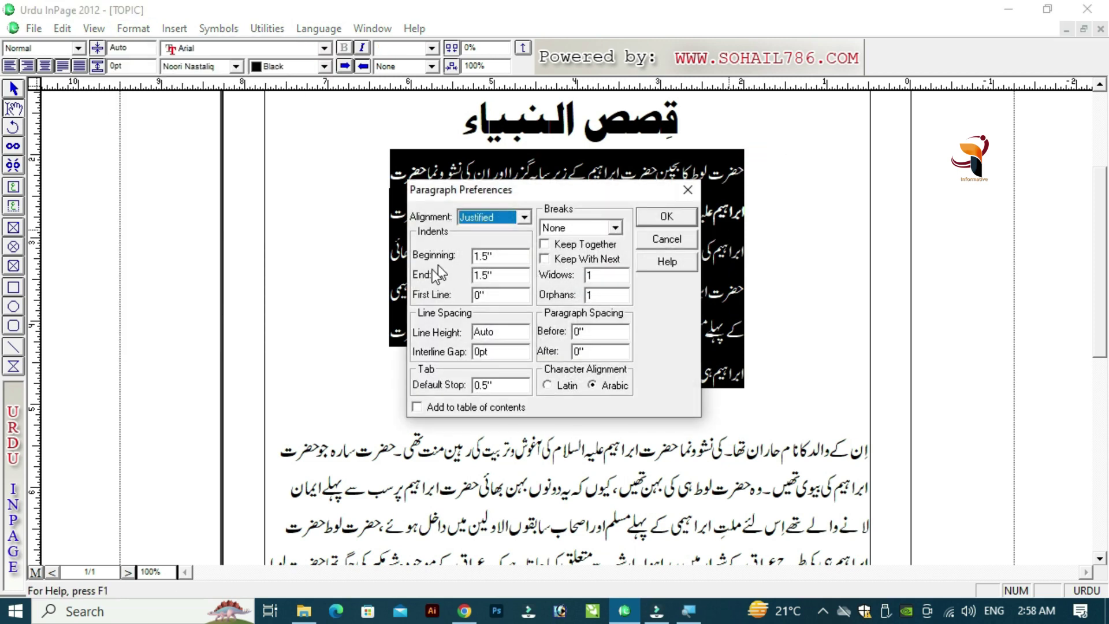
{"action": "left_click_drag", "start_coordinate": [533, 188], "coordinate": [549, 247]}
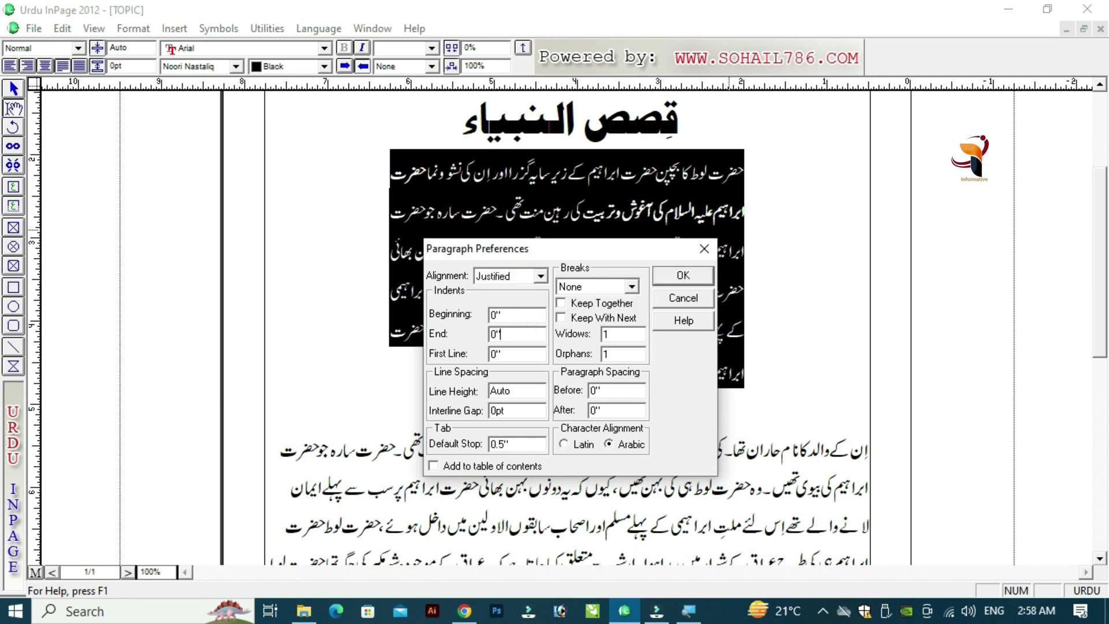
{"action": "key", "text": "Return"}
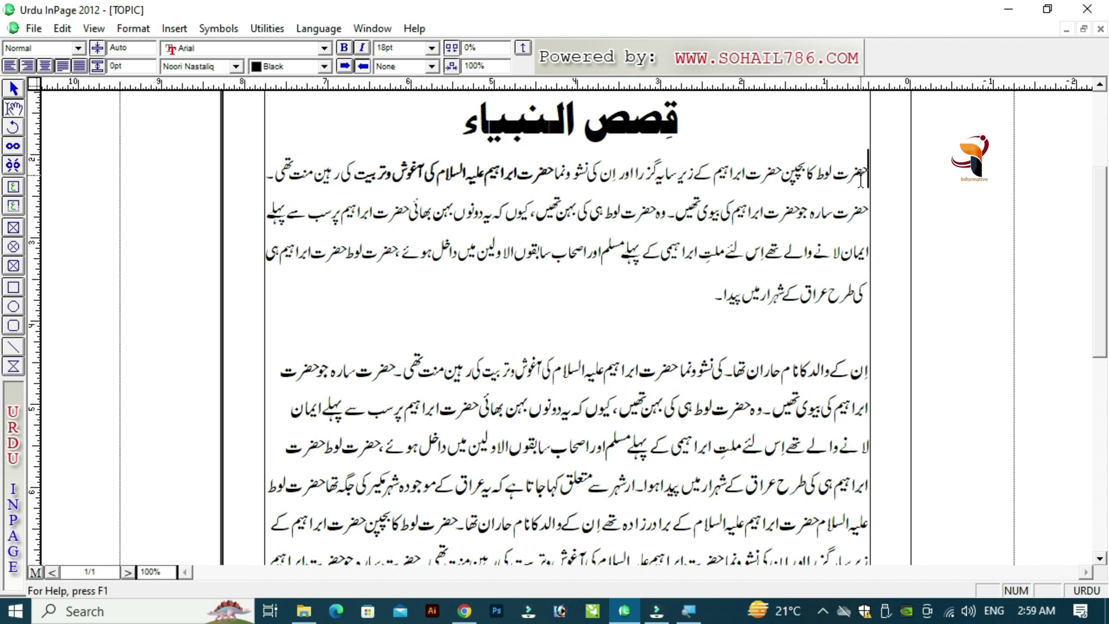
Number the opening paragraph with "۱۔" followed by a tab before its first word.
{"action": "type", "text": "ا"}
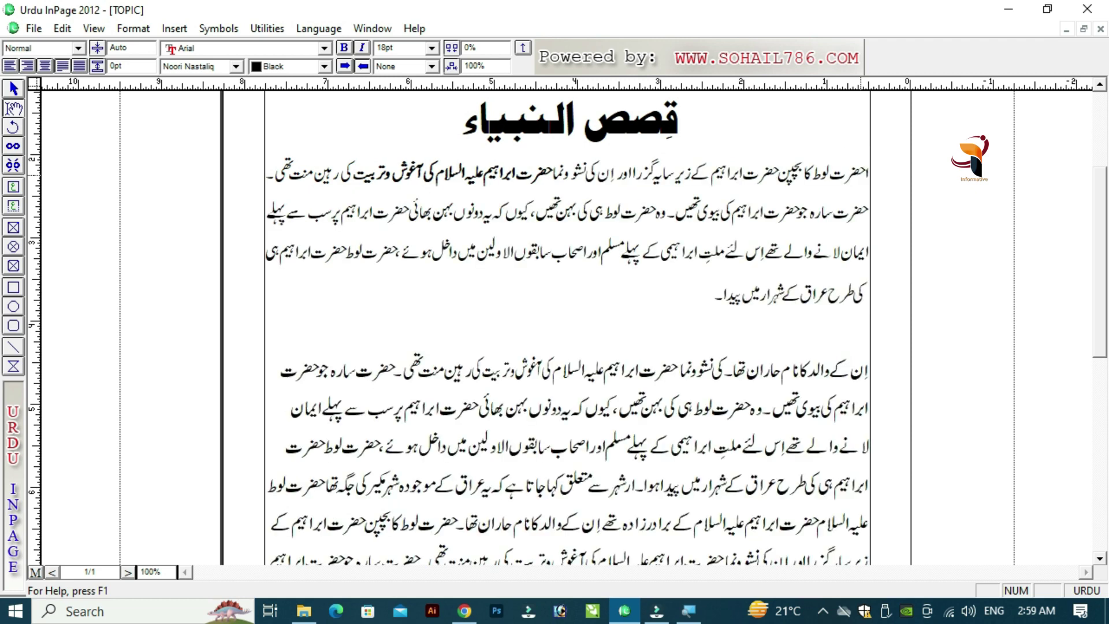
{"action": "key", "text": "BackSpace"}
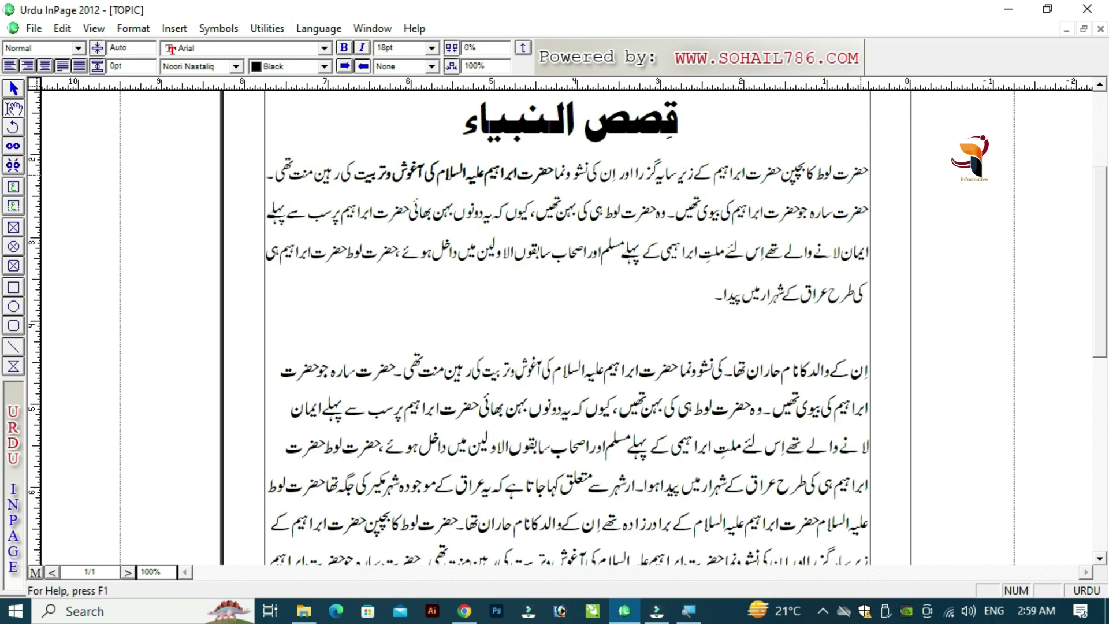
{"action": "type", "text": "ا"}
{"action": "key", "text": "Tab"}
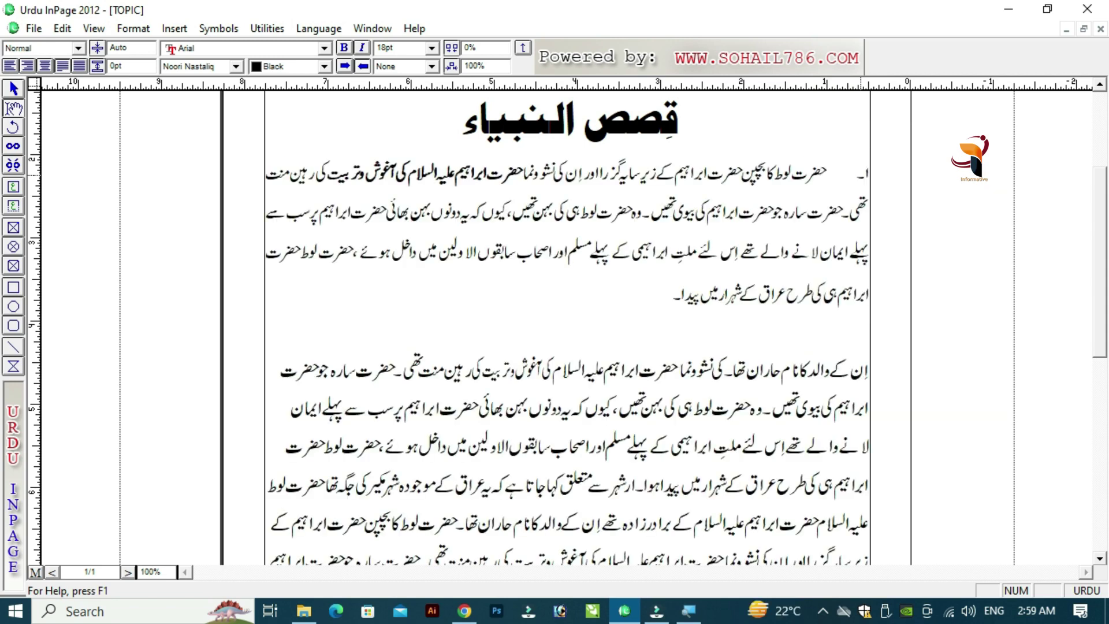
Number the second paragraph with "۲۔" followed by a tab before its first word.
{"action": "key", "text": "Down"}
{"action": "key", "text": "Down"}
{"action": "key", "text": "Down"}
{"action": "key", "text": "Down"}
{"action": "key", "text": "Down"}
{"action": "key", "text": "Home"}
{"action": "type", "text": "۲"}
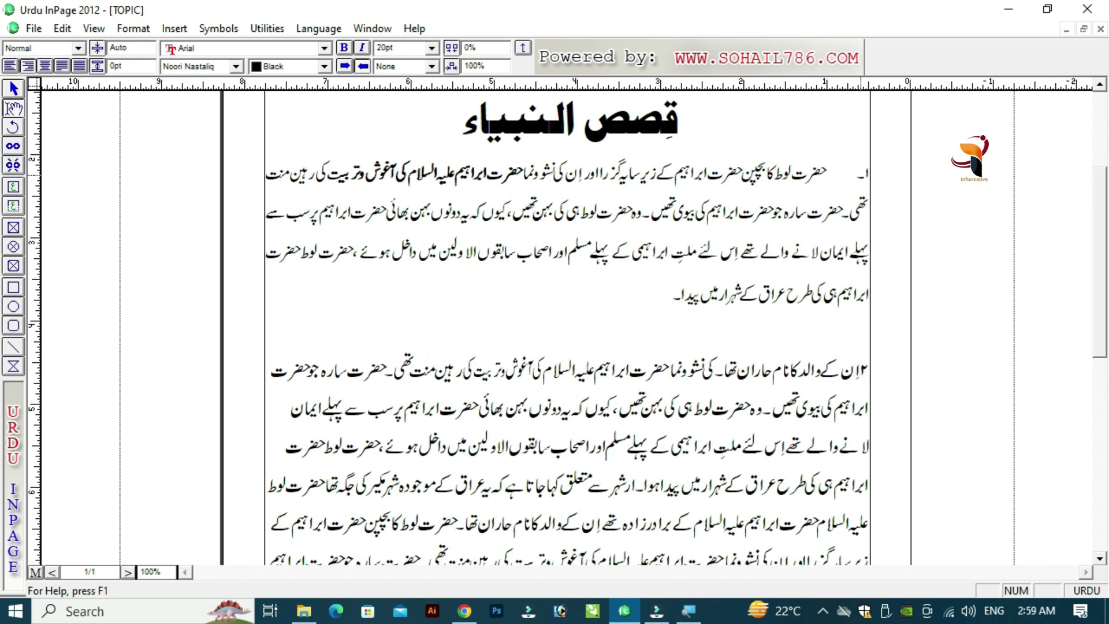
{"action": "type", "text": "۔"}
{"action": "key", "text": "Tab"}
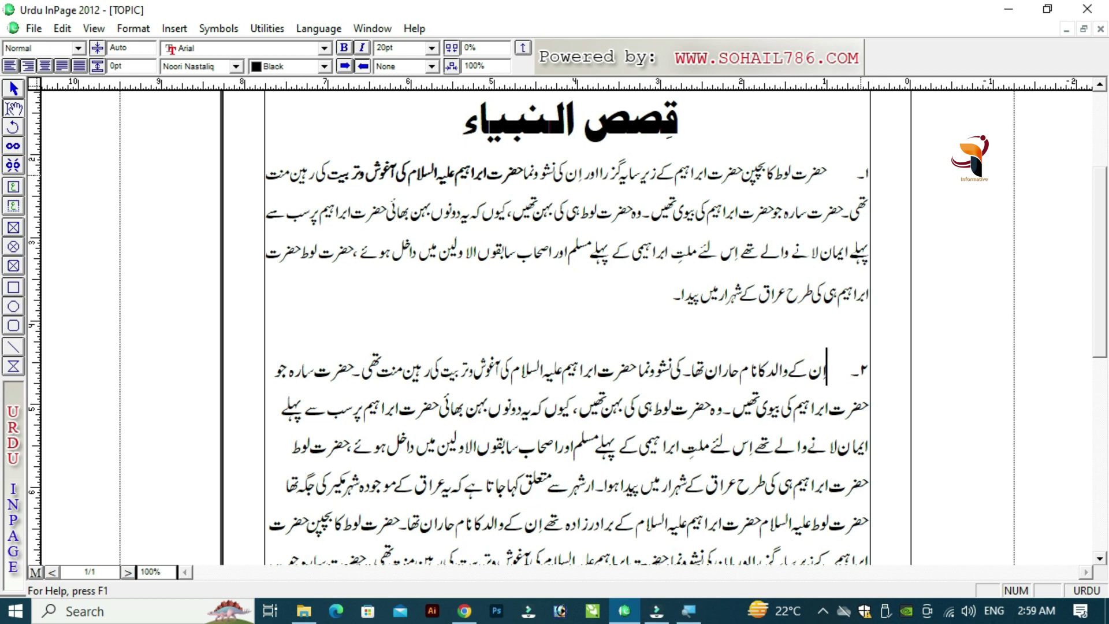
Highlight parts of the numbered opening paragraph to compare where its first line and its wrapped lines begin.
{"action": "key", "text": "Up"}
{"action": "key", "text": "Up"}
{"action": "key", "text": "Up"}
{"action": "key", "text": "Up"}
{"action": "key", "text": "Right"}
{"action": "key", "text": "Right"}
{"action": "left_click_drag", "start_coordinate": [830, 173], "coordinate": [286, 176]}
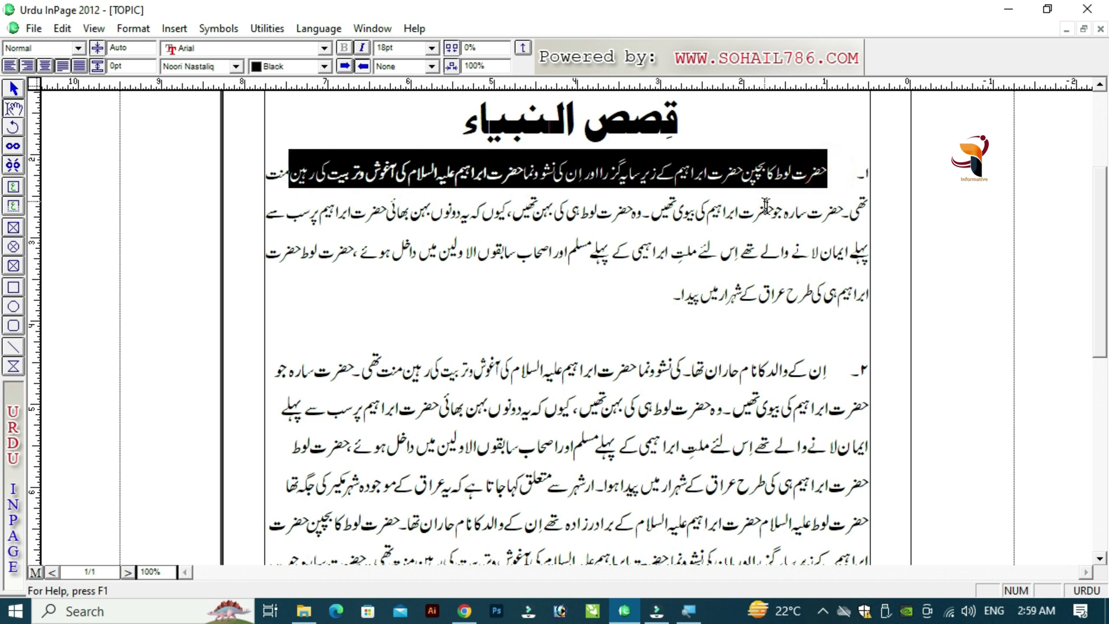
{"action": "left_click", "coordinate": [839, 211]}
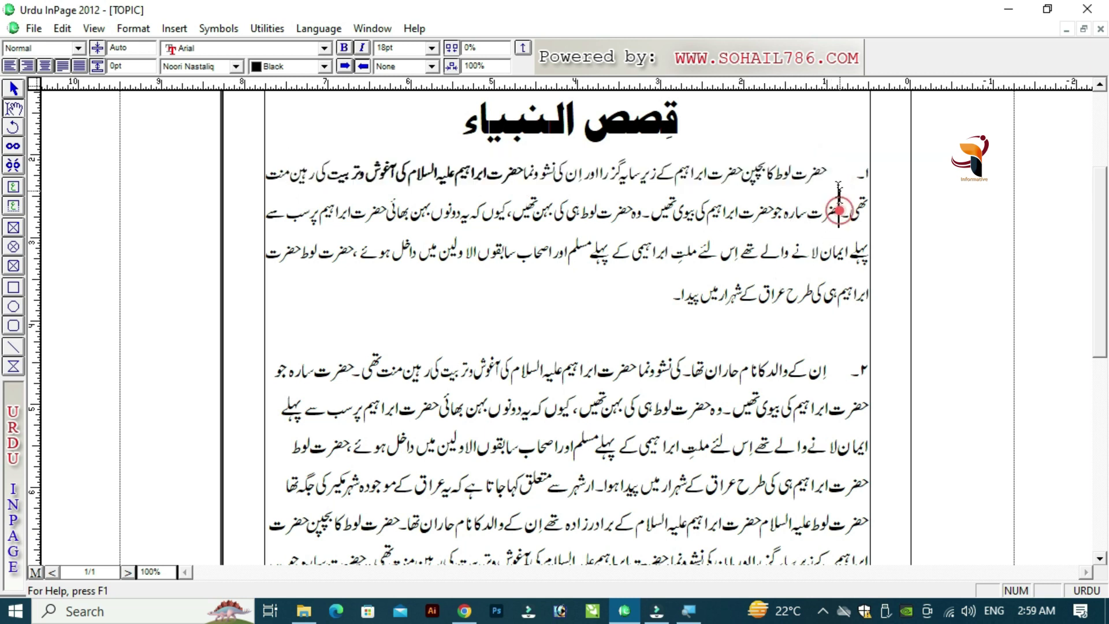
{"action": "left_click_drag", "start_coordinate": [829, 170], "coordinate": [828, 277]}
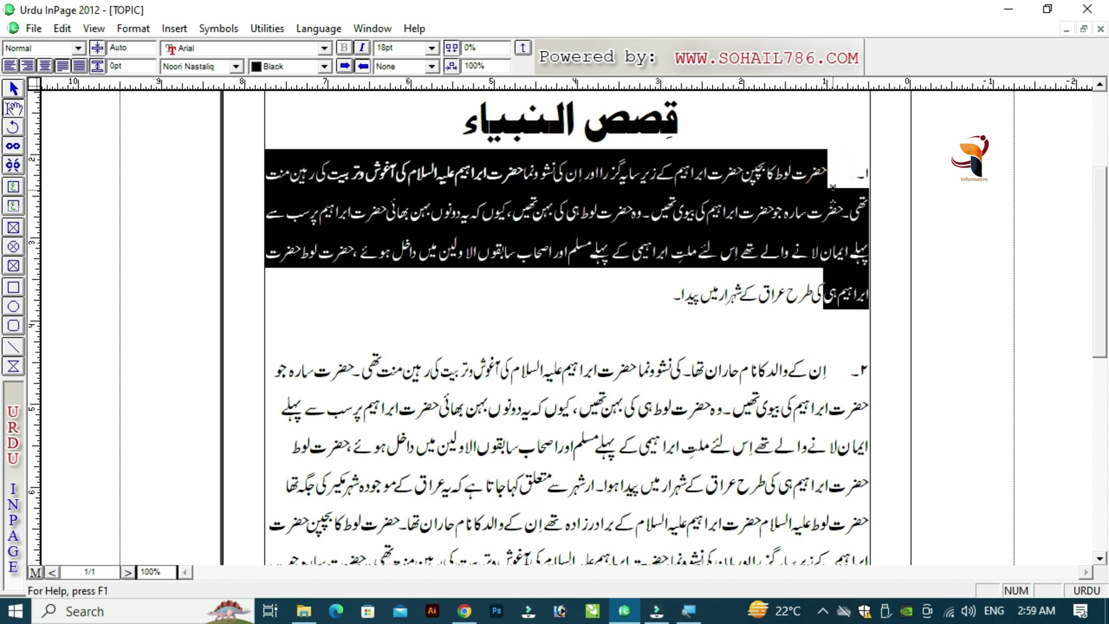
{"action": "left_click", "coordinate": [829, 171]}
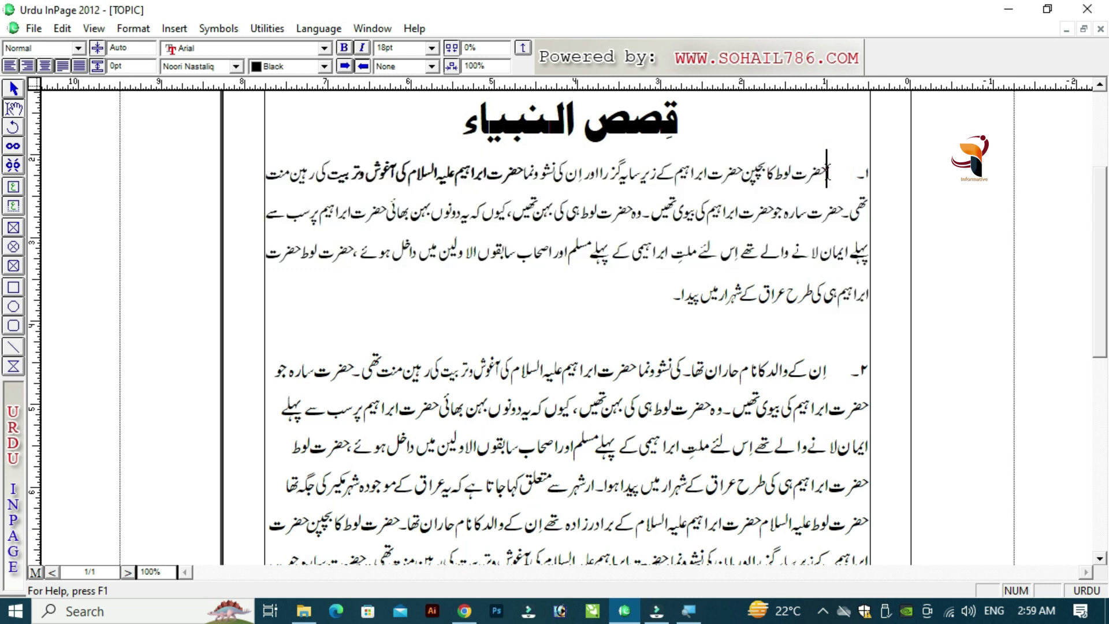
{"action": "left_click", "coordinate": [841, 204]}
{"action": "left_click_drag", "start_coordinate": [841, 203], "coordinate": [835, 292]}
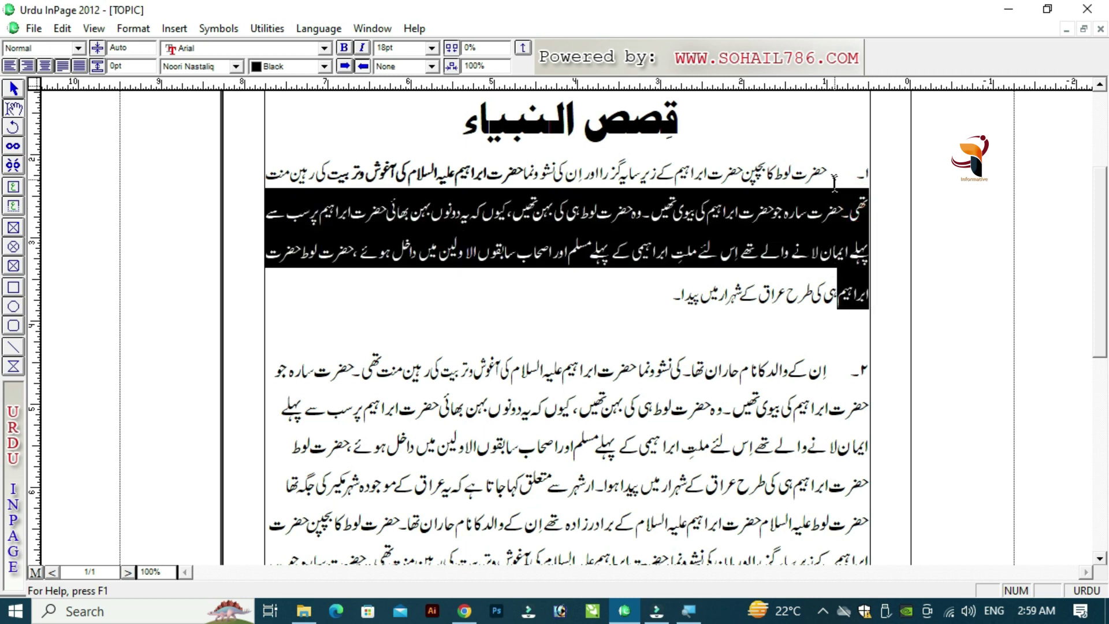
{"action": "left_click", "coordinate": [821, 283]}
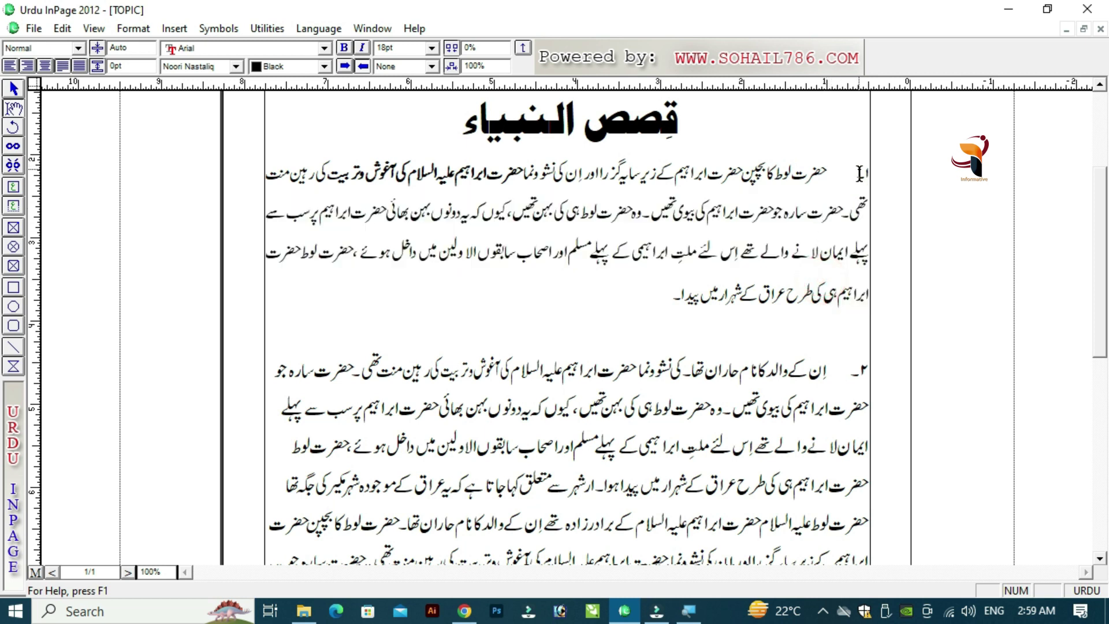
{"action": "left_click", "coordinate": [858, 168]}
{"action": "left_click", "coordinate": [822, 169]}
Select the whole opening paragraph and set both its beginning and first-line indents to 0.5".
{"action": "triple_click", "coordinate": [857, 172]}
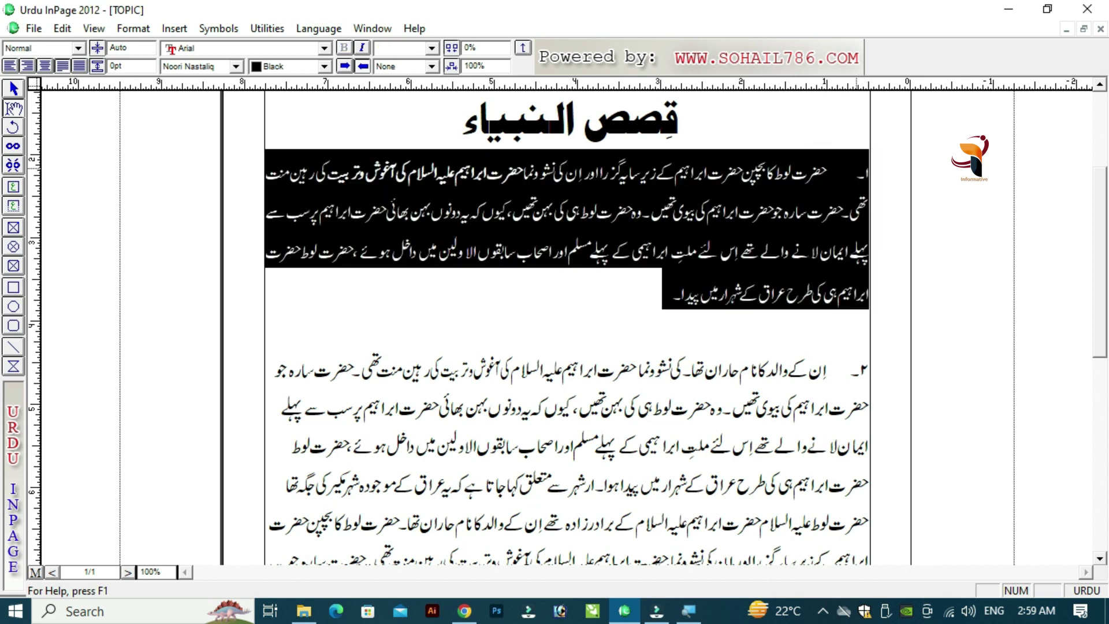
{"action": "key", "text": "alt+o"}
{"action": "key", "text": "p"}
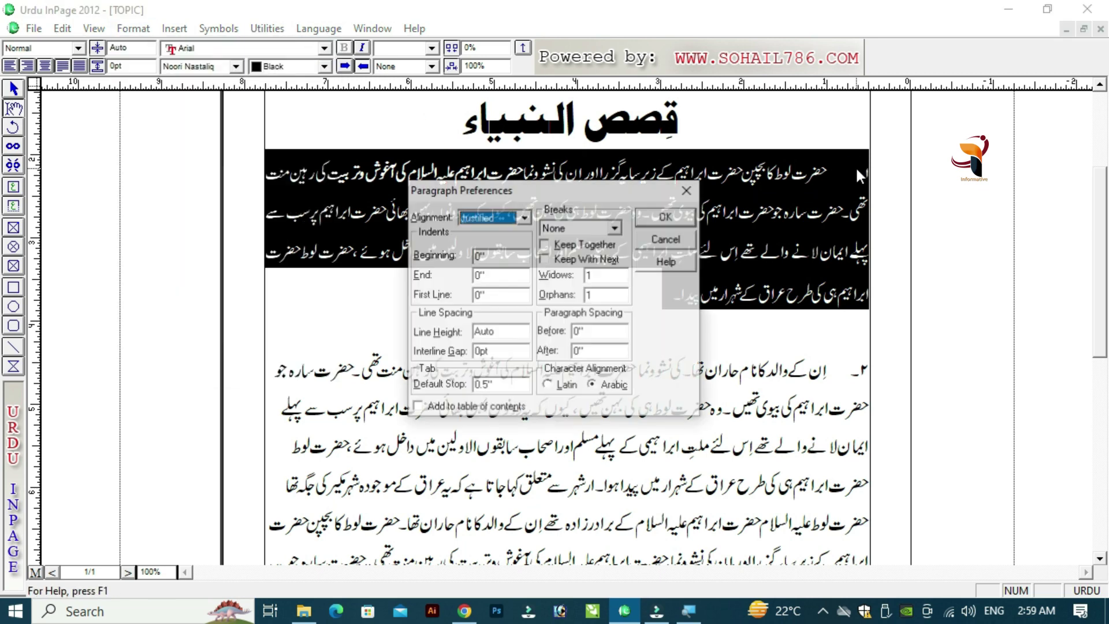
{"action": "type", "text": "0.5"}
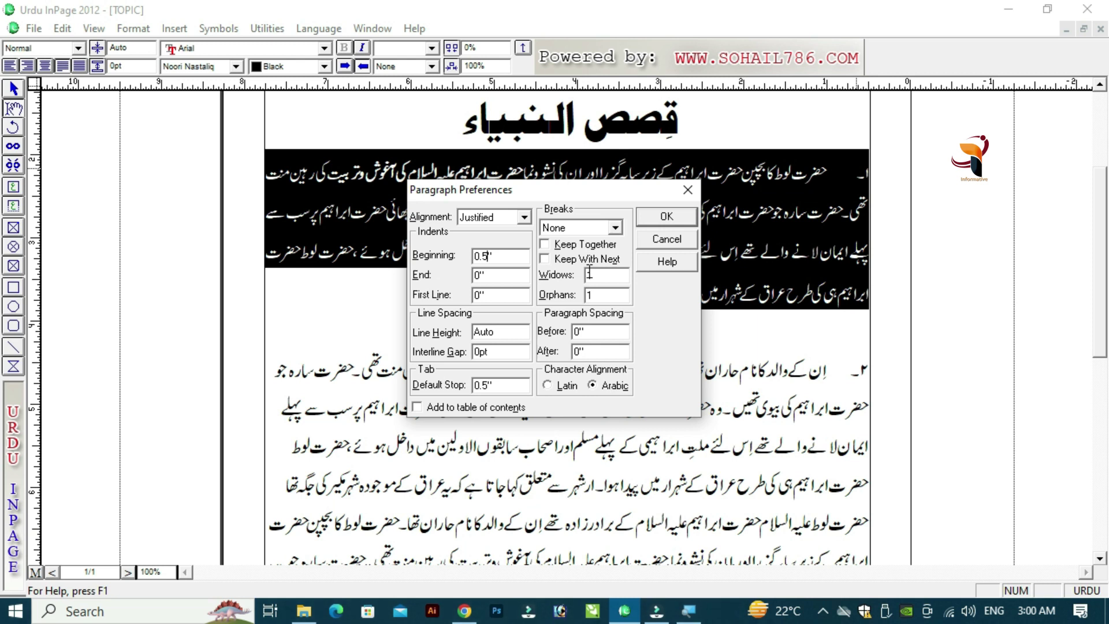
{"action": "left_click", "coordinate": [480, 295]}
{"action": "key", "text": "shift+Left"}
{"action": "type", "text": "0.5"}
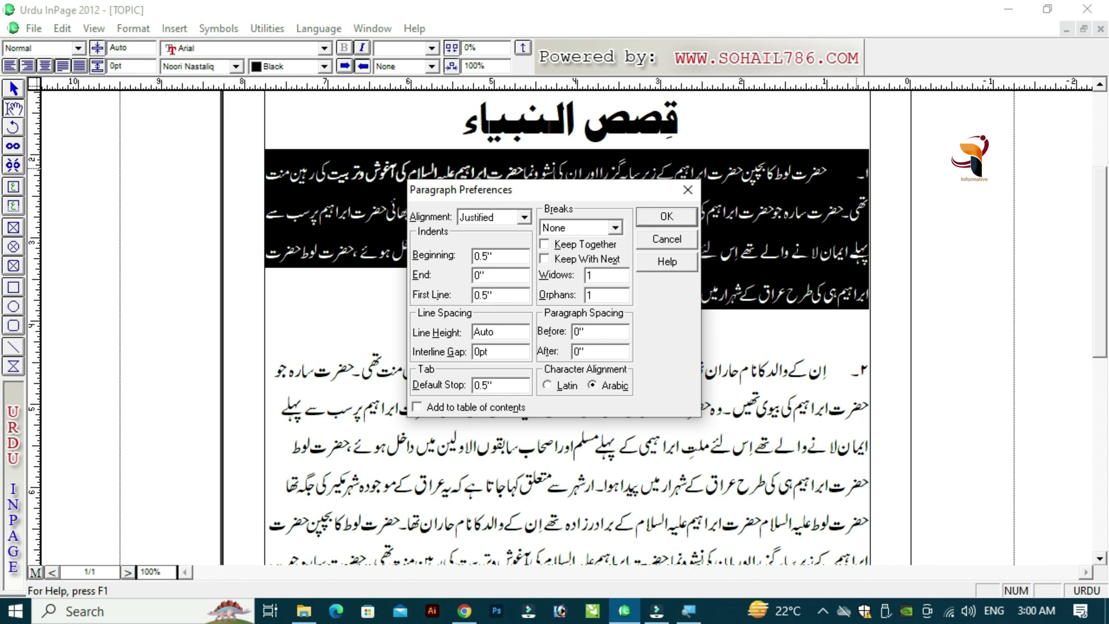
{"action": "left_click", "coordinate": [667, 217]}
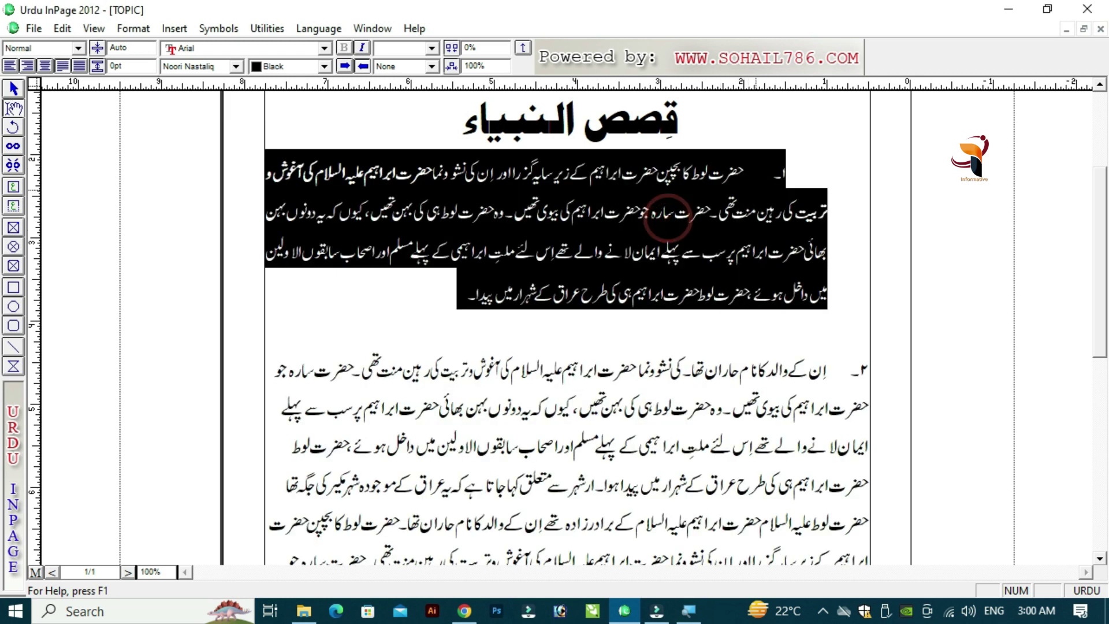
Reselect the opening paragraph and set its first-line indent to -0.5" to create a hanging indent.
{"action": "left_click", "coordinate": [773, 176]}
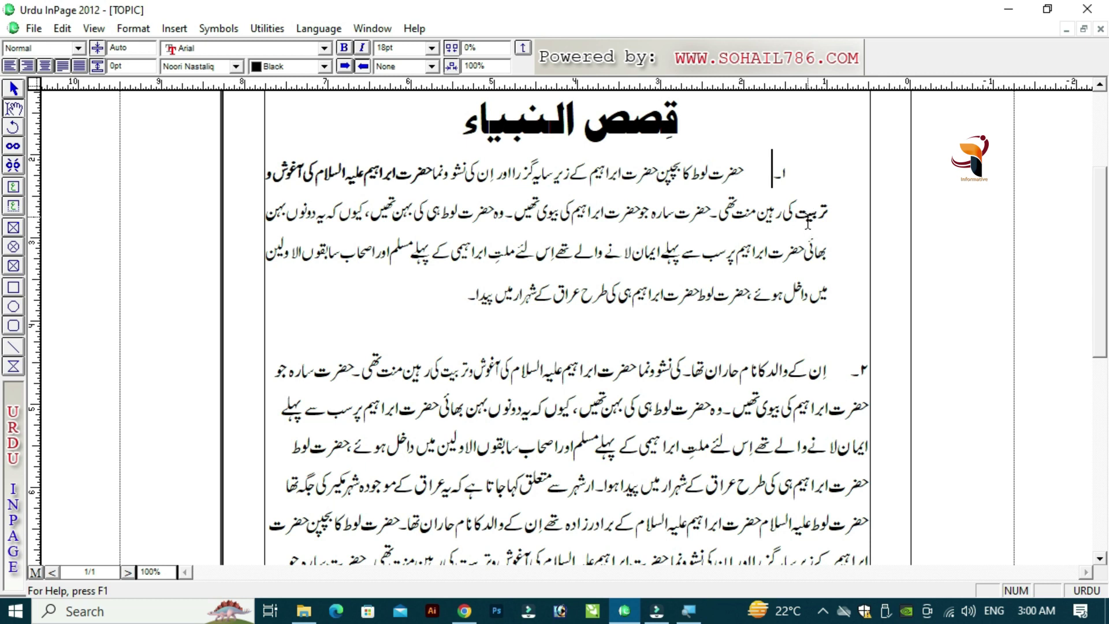
{"action": "left_click", "coordinate": [815, 173]}
{"action": "left_click_drag", "start_coordinate": [825, 168], "coordinate": [480, 292]}
{"action": "left_click", "coordinate": [827, 168]}
{"action": "left_click_drag", "start_coordinate": [827, 168], "coordinate": [466, 293]}
{"action": "key", "text": "ctrl+shift+f"}
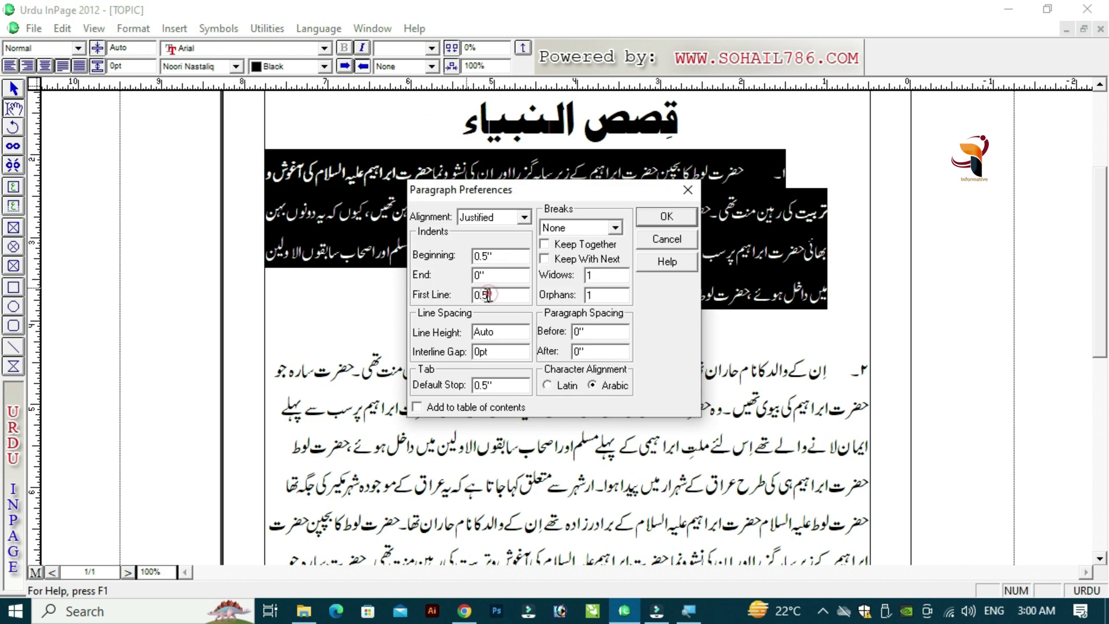
{"action": "left_click", "coordinate": [491, 294]}
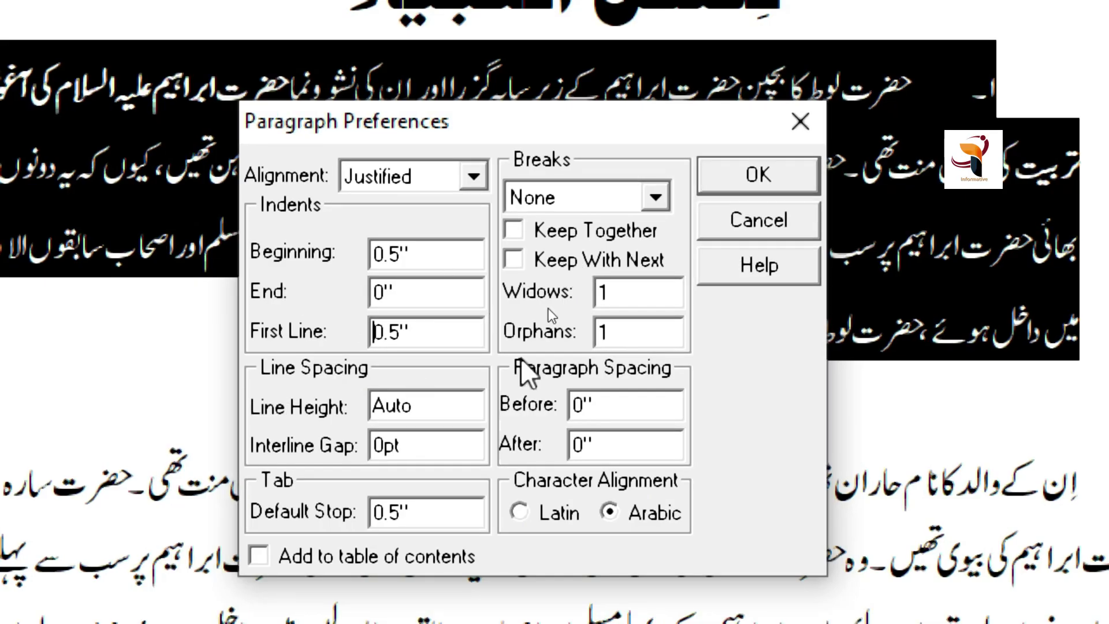
{"action": "type", "text": "-"}
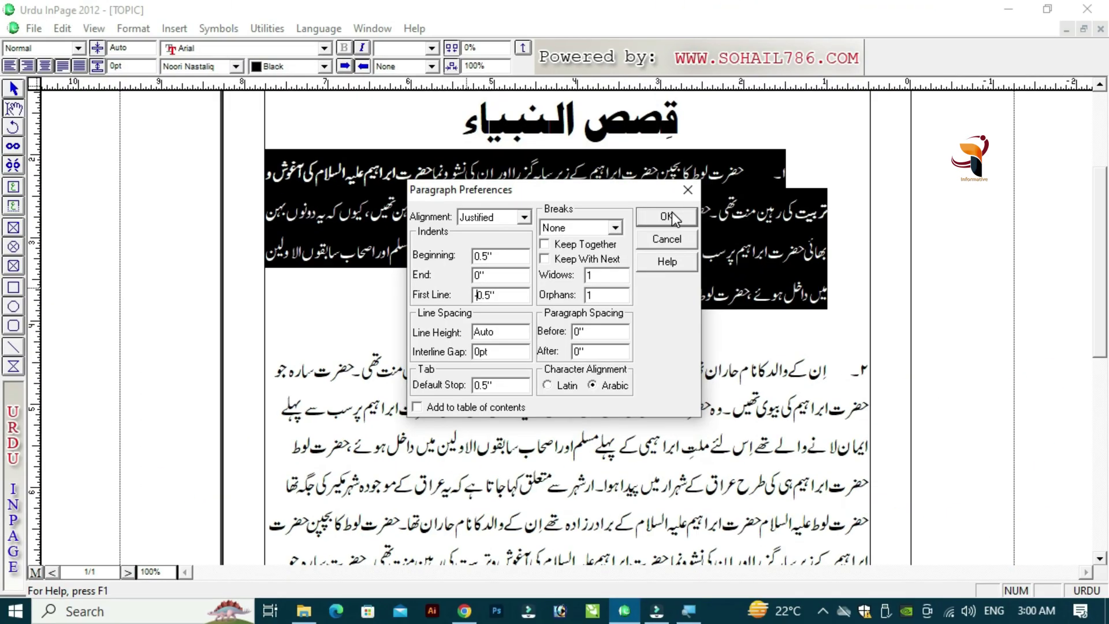
{"action": "left_click", "coordinate": [919, 156]}
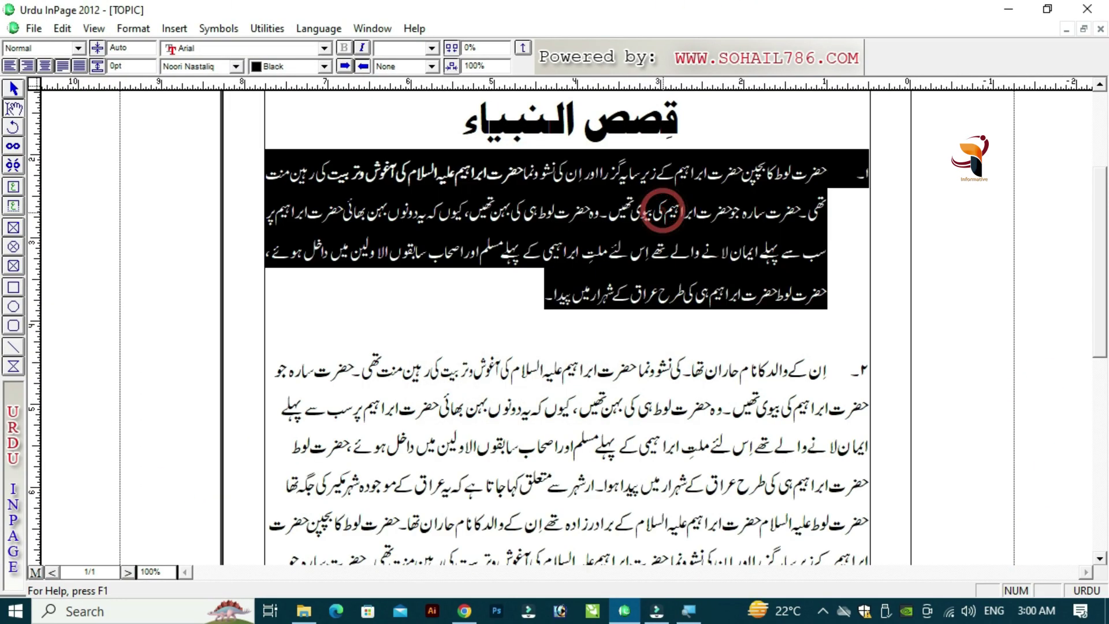
{"action": "left_click", "coordinate": [664, 212]}
Highlight the opening paragraph's text after its number to compare where the first line and the wrapped lines begin.
{"action": "left_click", "coordinate": [865, 173]}
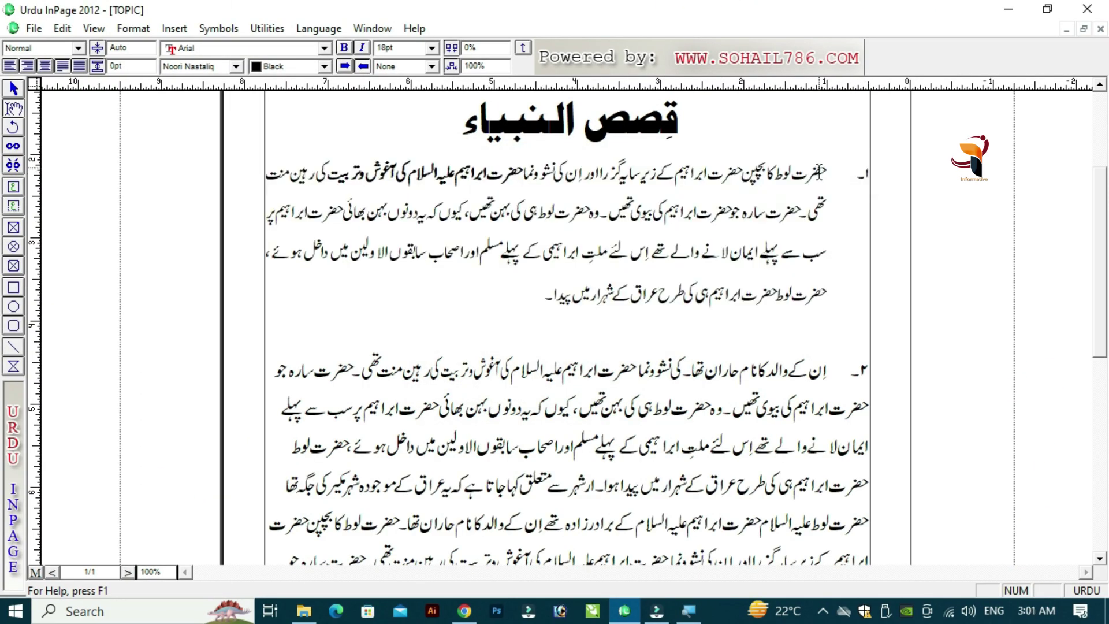
{"action": "left_click", "coordinate": [791, 291]}
{"action": "left_click", "coordinate": [810, 161]}
{"action": "left_click", "coordinate": [782, 273]}
{"action": "left_click_drag", "start_coordinate": [827, 171], "coordinate": [584, 171]}
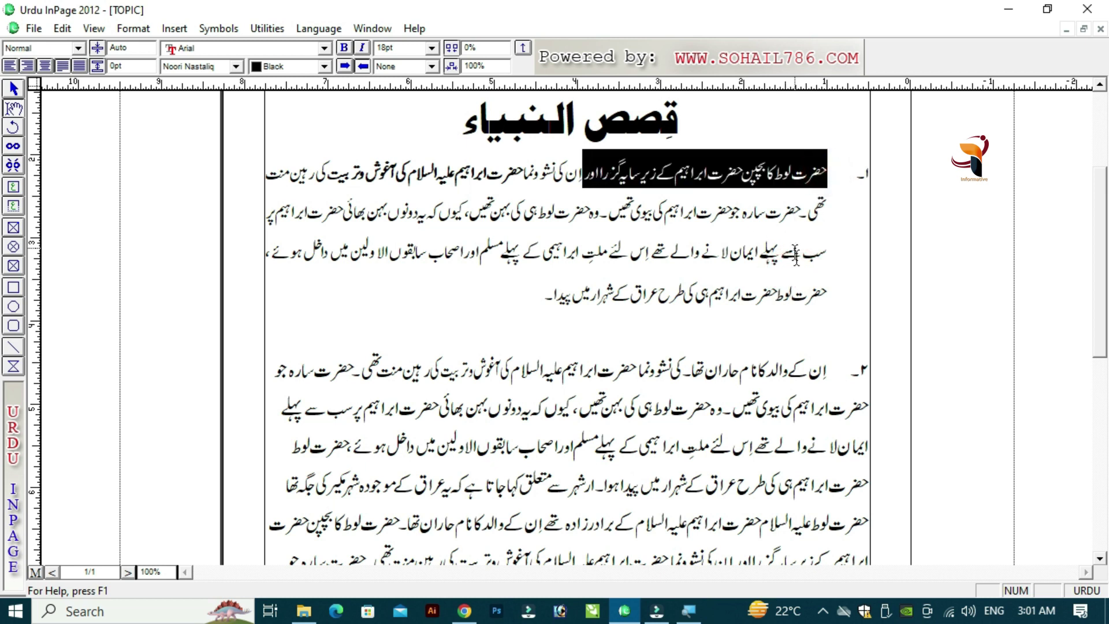
{"action": "left_click", "coordinate": [791, 289]}
{"action": "left_click", "coordinate": [757, 292]}
Review the opening paragraph's alignment and indent values in Paragraph Preferences.
{"action": "key", "text": "alt+o"}
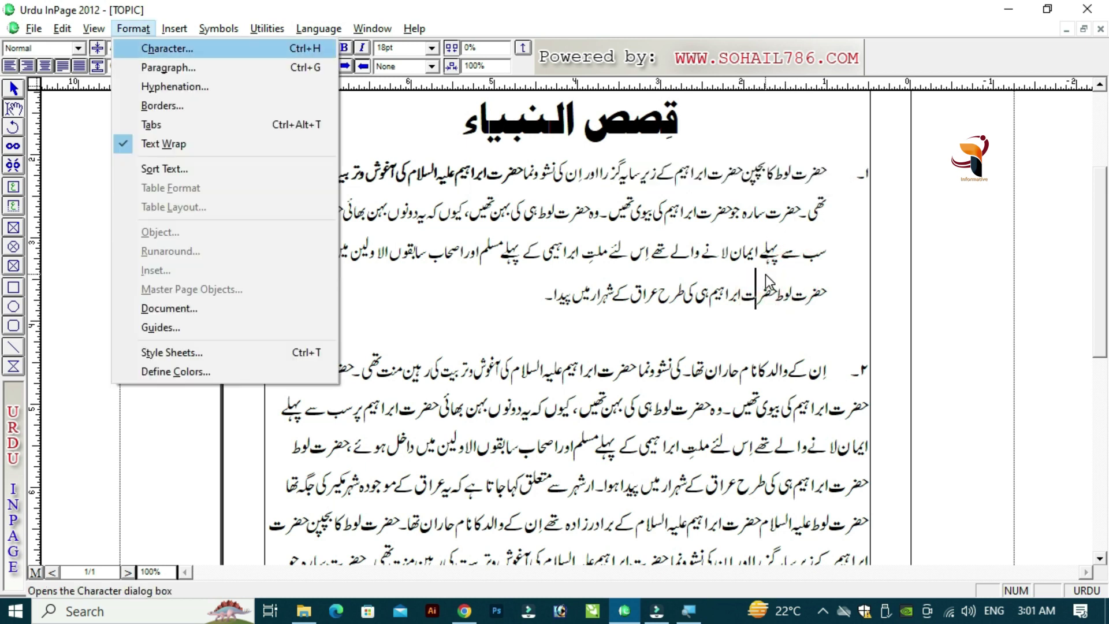
{"action": "key", "text": "p"}
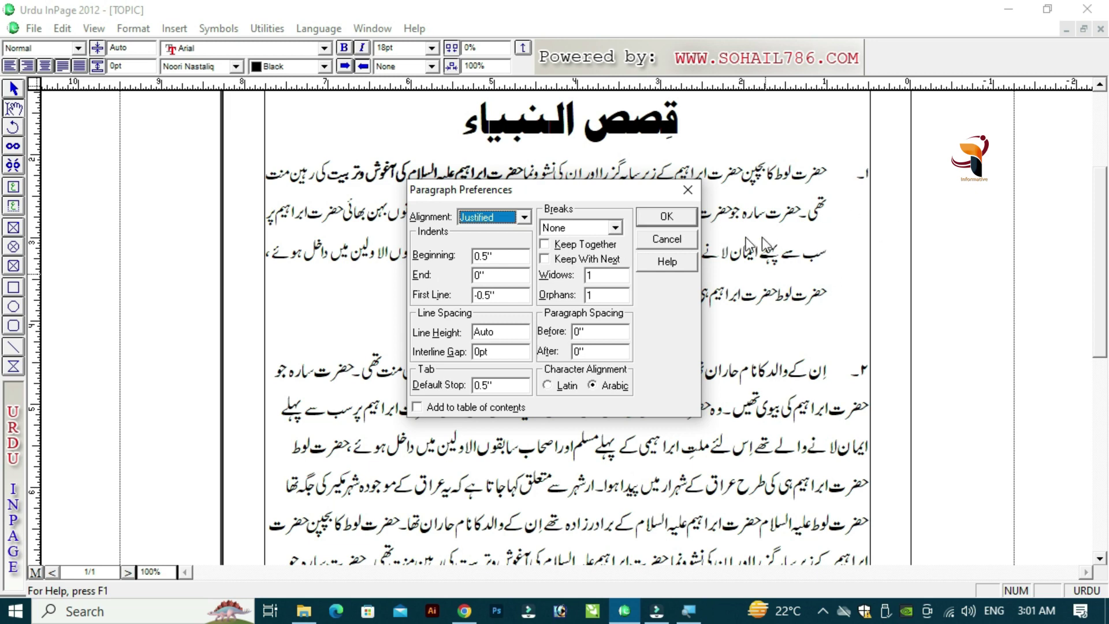
{"action": "key", "text": "Return"}
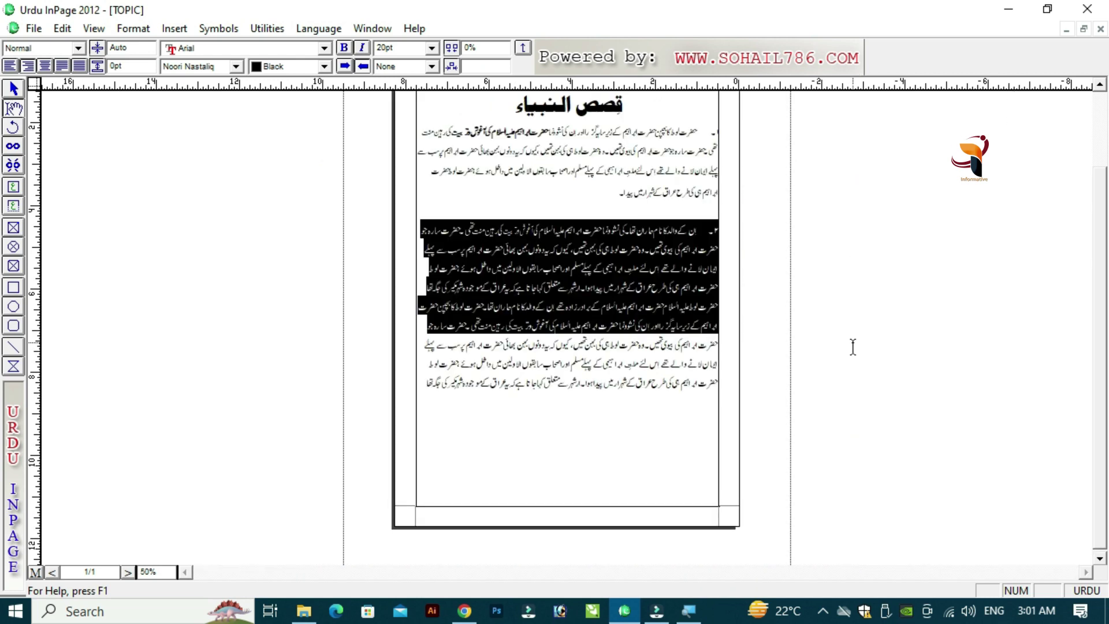
With the second paragraph selected, set its beginning indent to 0.5" and its first-line indent to -0.5" in Paragraph Preferences.
{"action": "key", "text": "alt+t"}
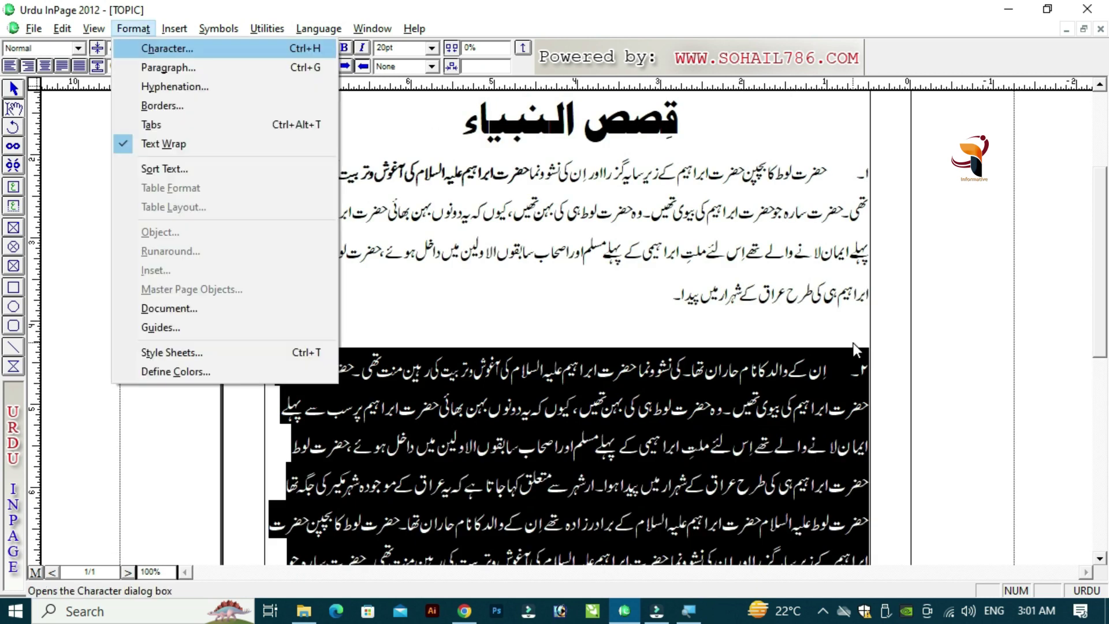
{"action": "key", "text": "p"}
{"action": "key", "text": "Tab"}
{"action": "key", "text": "Tab"}
{"action": "key", "text": "shift+Tab"}
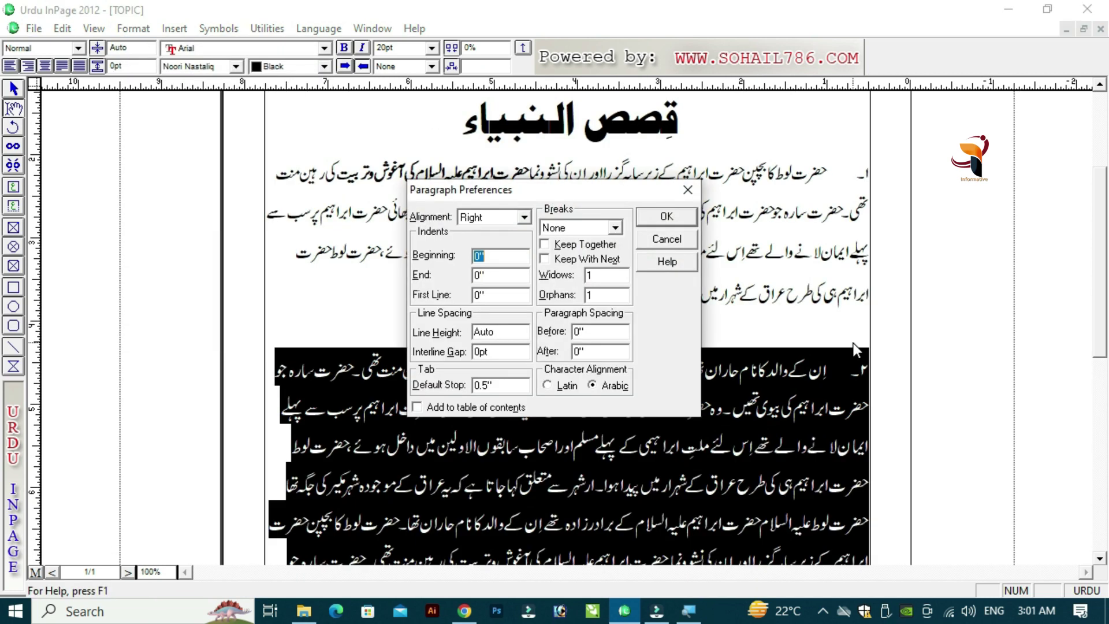
{"action": "type", "text": "0.5\""}
{"action": "key", "text": "Tab"}
{"action": "key", "text": "Tab"}
{"action": "type", "text": "-0.5\""}
{"action": "key", "text": "Left"}
{"action": "key", "text": "Left"}
{"action": "key", "text": "Left"}
{"action": "key", "text": "Left"}
{"action": "key", "text": "alt+b"}
{"action": "key", "text": "Tab"}
{"action": "key", "text": "Tab"}
{"action": "key", "text": "Return"}
Compare the line starts of the unindented opening paragraph with those of the second paragraph, down to its last line.
{"action": "left_click", "coordinate": [802, 405]}
{"action": "triple_click", "coordinate": [823, 174]}
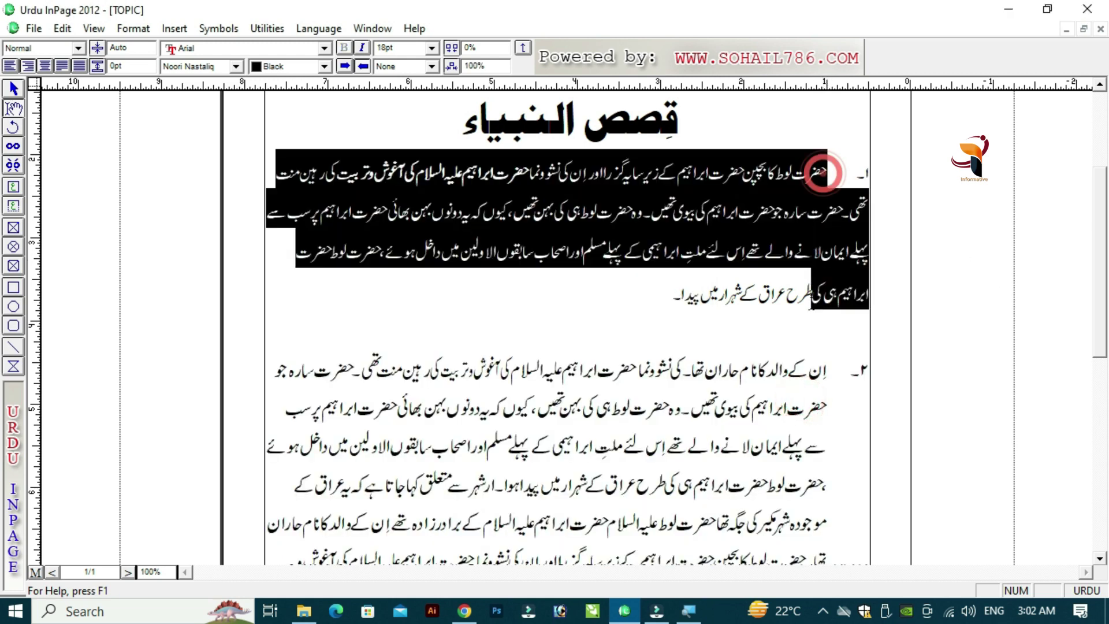
{"action": "left_click", "coordinate": [771, 407]}
{"action": "scroll", "coordinate": [998, 383], "scroll_direction": "down", "scroll_amount": 2}
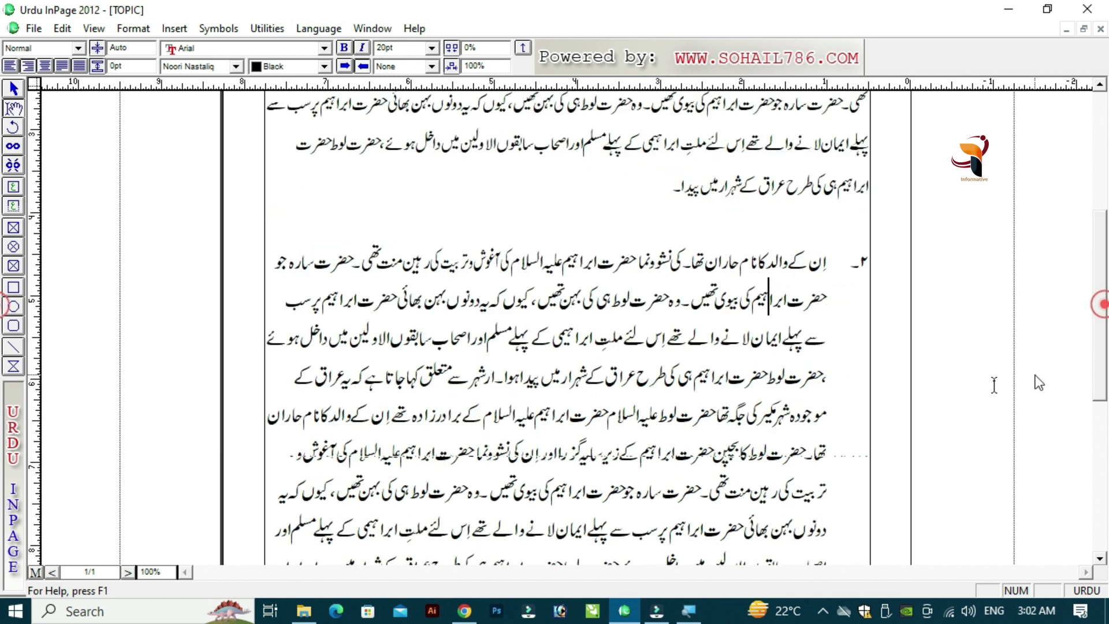
{"action": "scroll", "coordinate": [998, 384], "scroll_direction": "down", "scroll_amount": 1}
{"action": "left_click", "coordinate": [762, 226]}
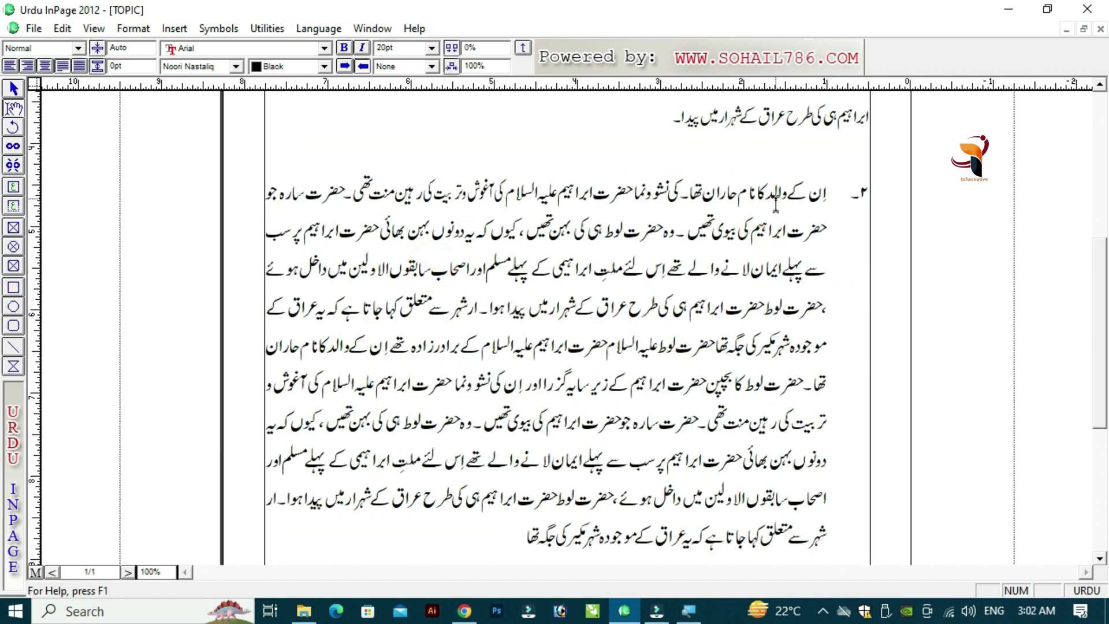
{"action": "left_click", "coordinate": [711, 304]}
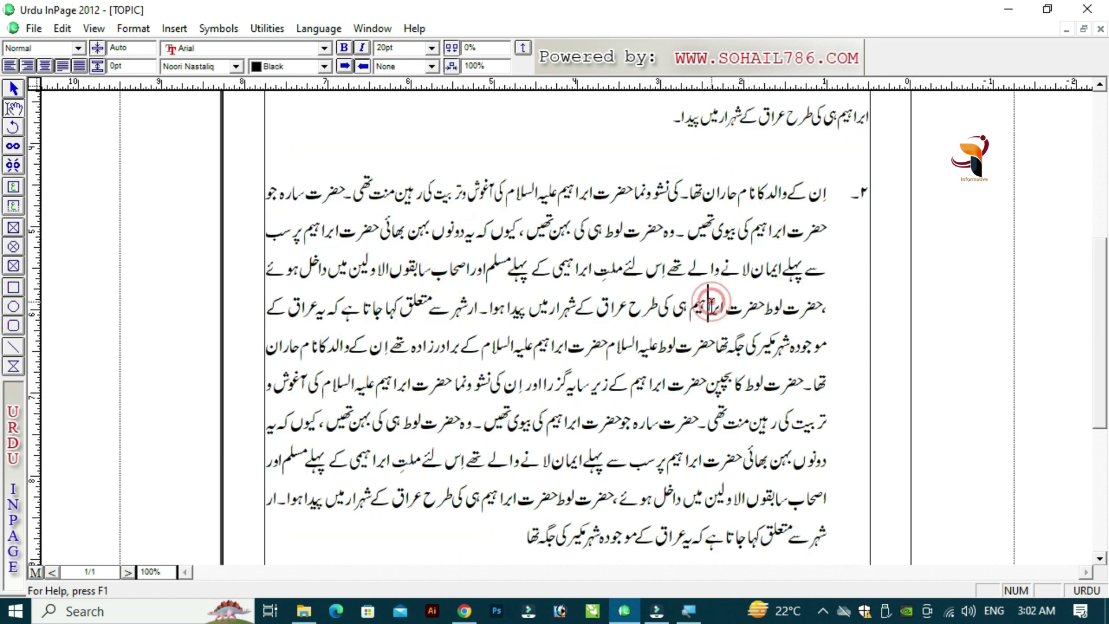
Select the text of both numbered paragraphs and set their beginning and first-line indents to 0" in Paragraph Preferences.
{"action": "key", "text": "ctrl+a"}
{"action": "key", "text": "ctrl+5"}
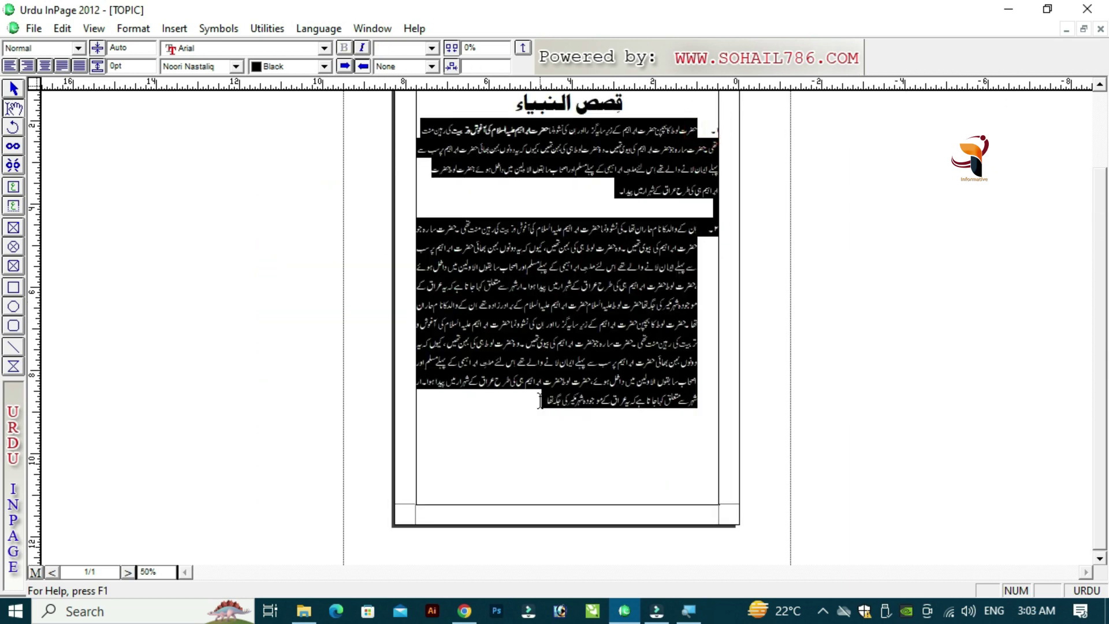
{"action": "key", "text": "alt+o"}
{"action": "key", "text": "p"}
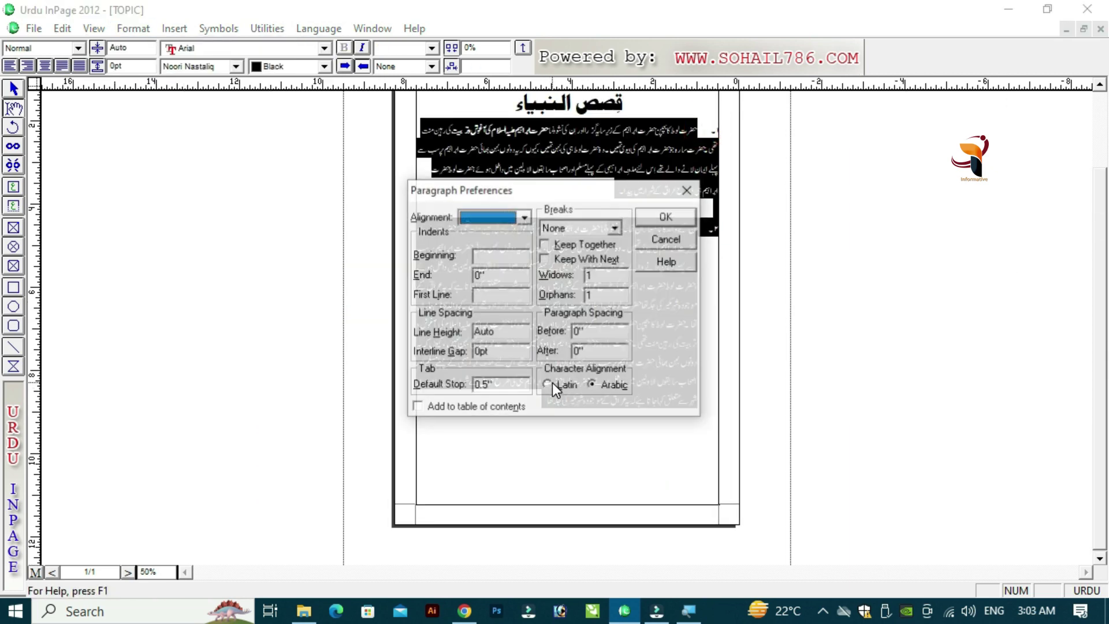
{"action": "left_click", "coordinate": [493, 296]}
{"action": "type", "text": "0"}
{"action": "key", "text": "shift+Tab"}
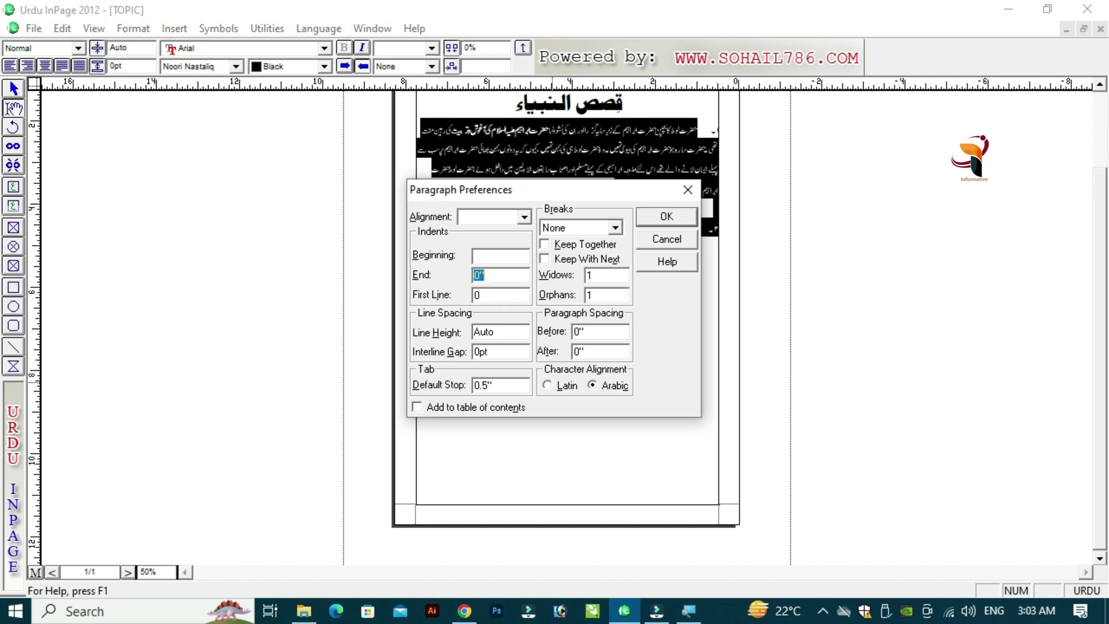
{"action": "key", "text": "shift+Tab"}
{"action": "type", "text": "0"}
{"action": "key", "text": "Tab"}
{"action": "key", "text": "Tab"}
{"action": "type", "text": "\""}
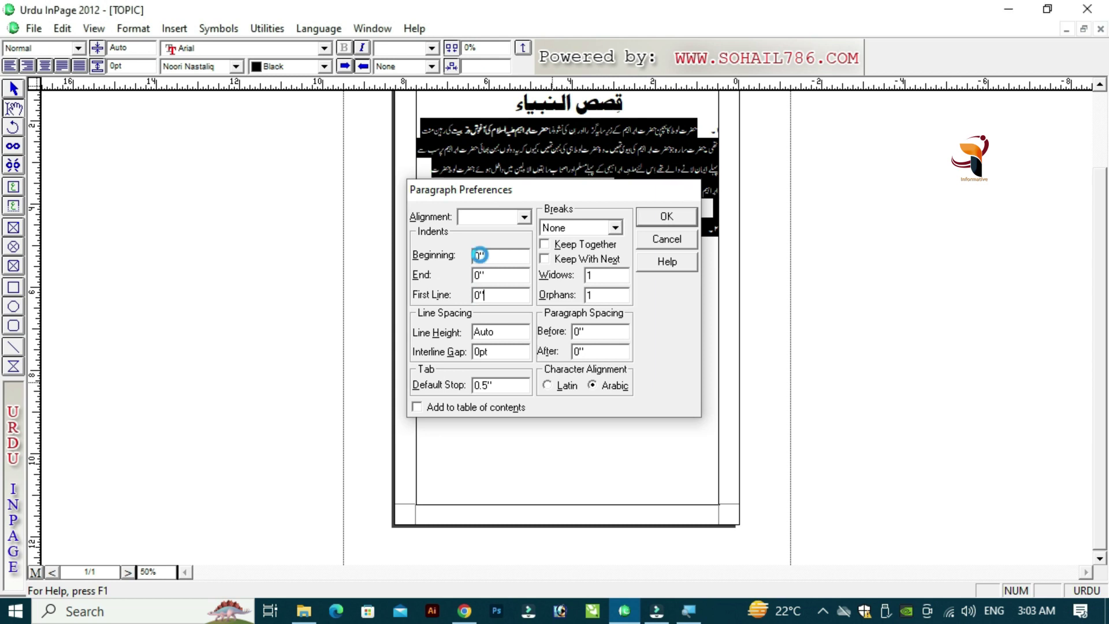